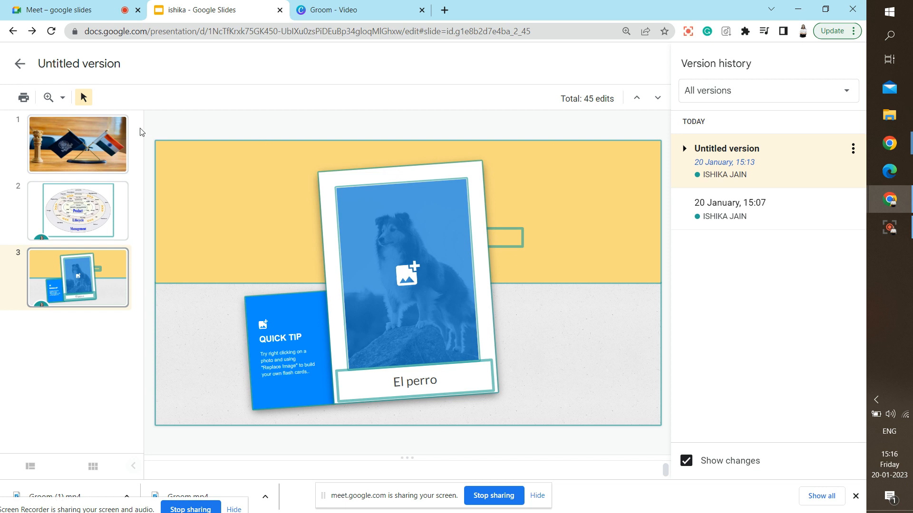
# Leave Version history to return to the editor on the El perro flashcard slide.
pyautogui.click(20, 63)
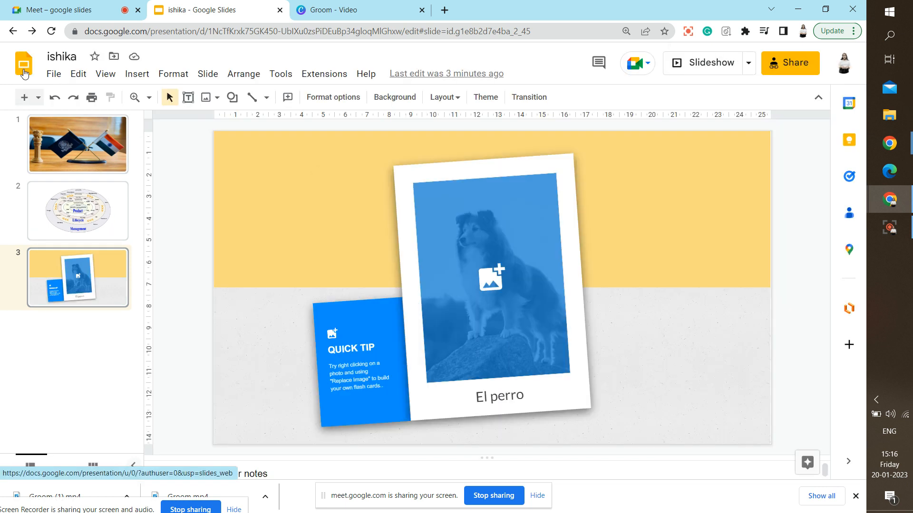
pyautogui.click(54, 75)
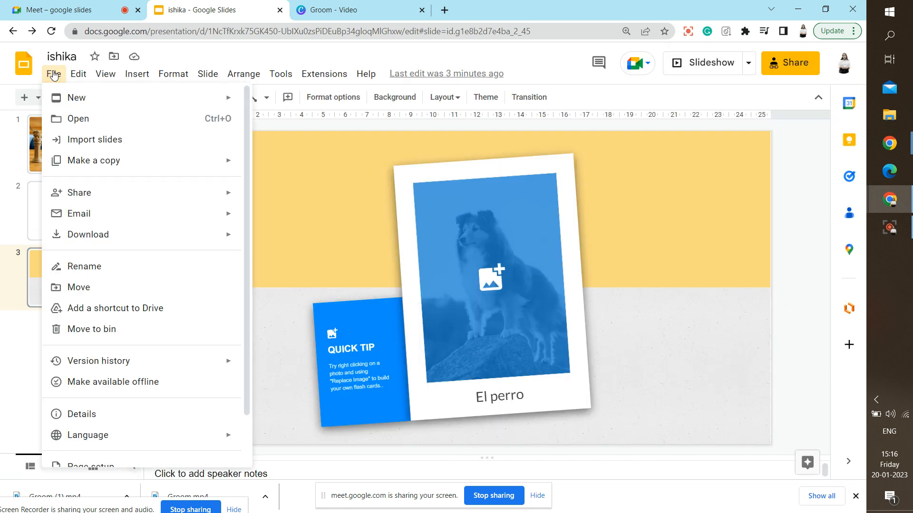
pyautogui.click(199, 381)
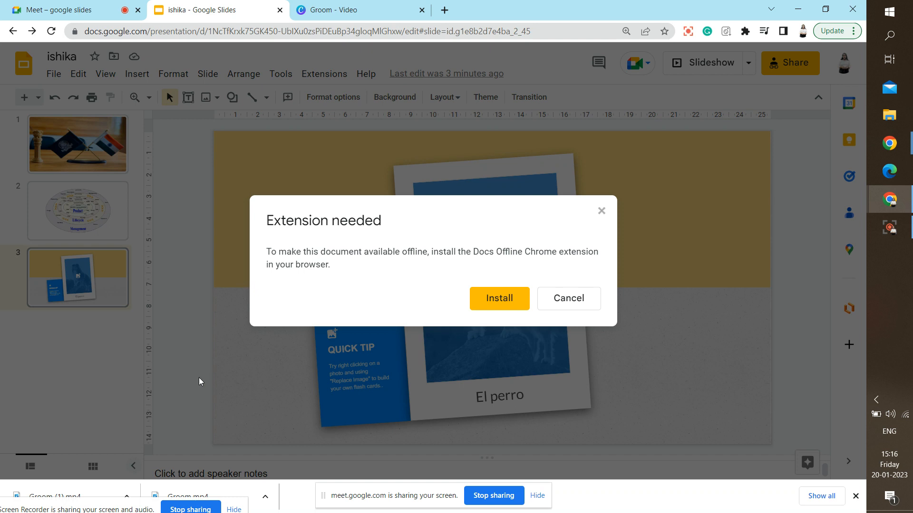
pyautogui.click(550, 309)
pyautogui.click(53, 80)
pyautogui.click(53, 80)
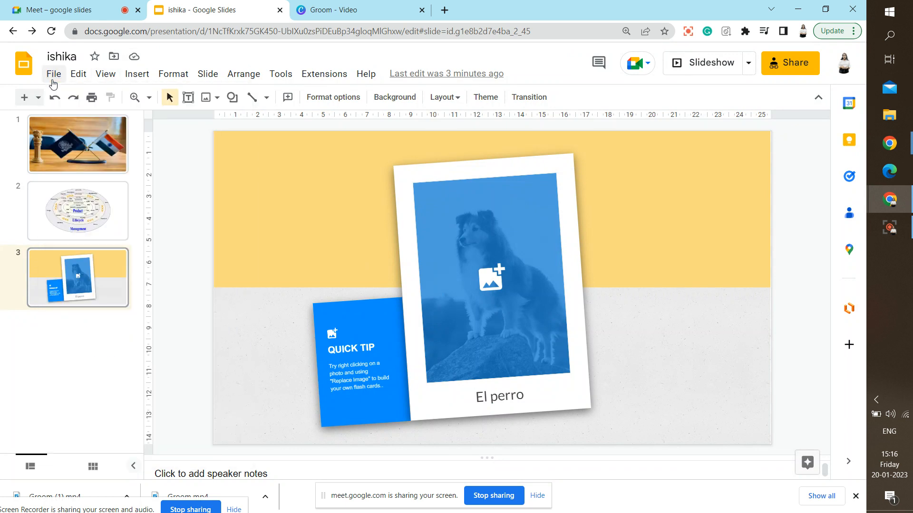
pyautogui.click(53, 80)
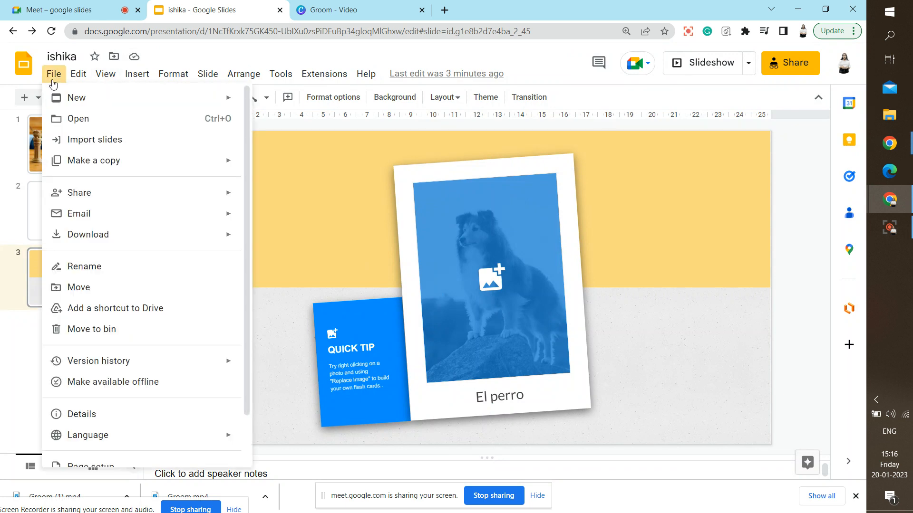
pyautogui.click(131, 421)
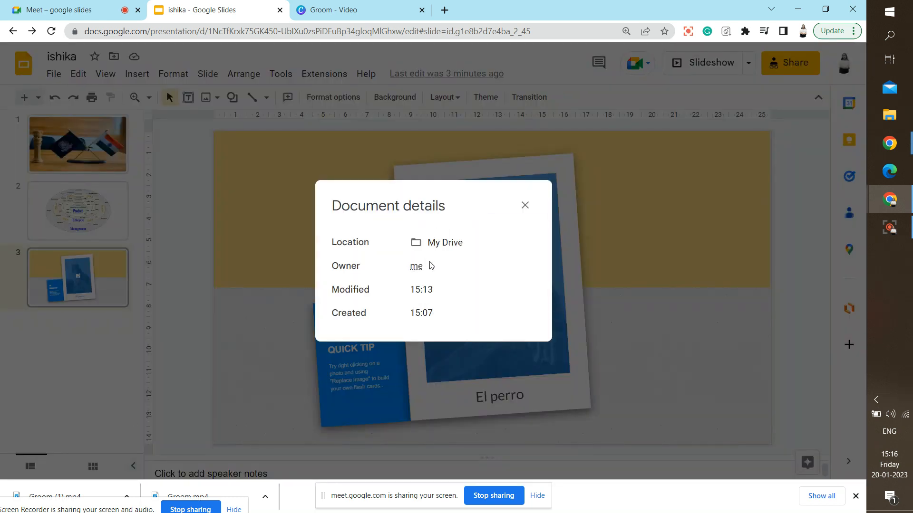
pyautogui.moveTo(440, 279)
pyautogui.click(524, 205)
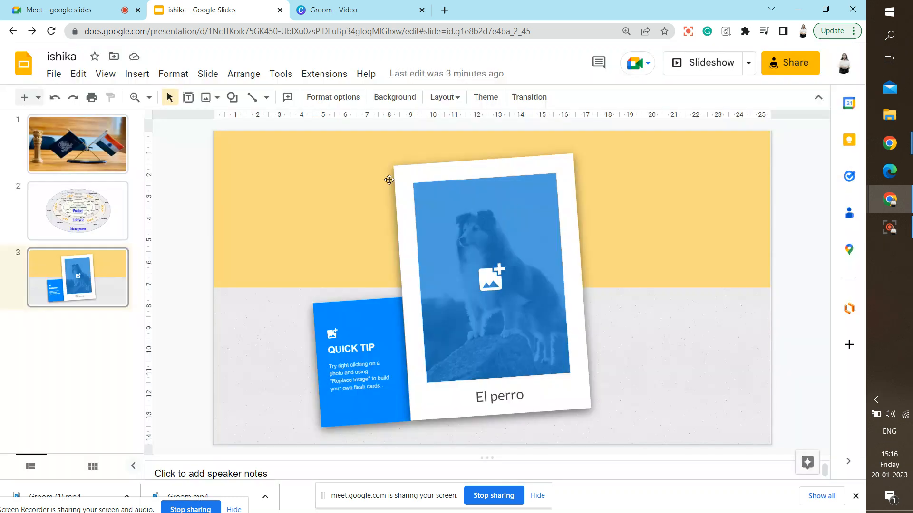
pyautogui.click(50, 78)
# Change the deck's page size to Standard 4:3 in Page setup.
pyautogui.moveTo(103, 442)
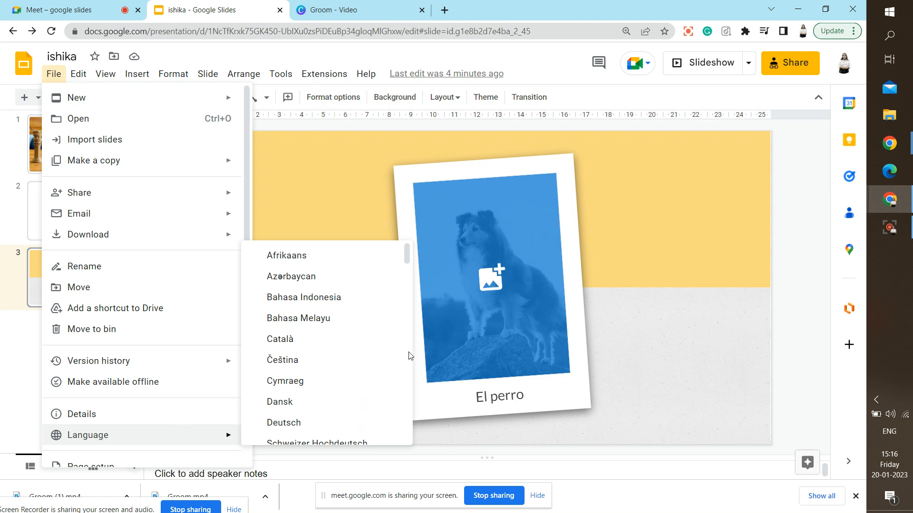
pyautogui.scroll(-3, 409, 355)
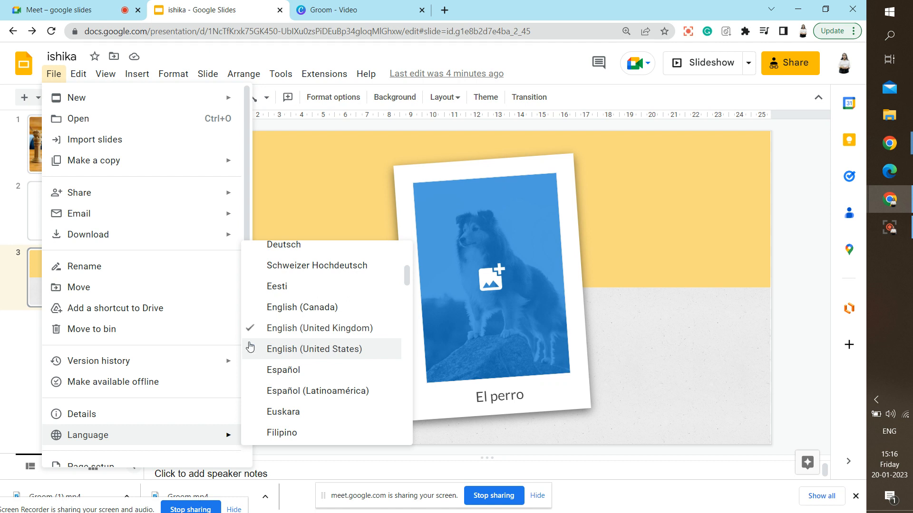
pyautogui.scroll(-2, 246, 177)
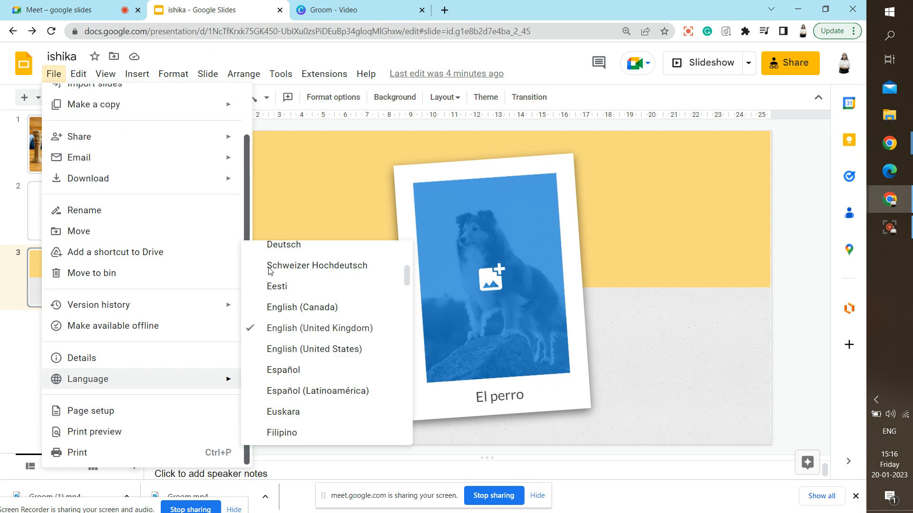
pyautogui.click(136, 416)
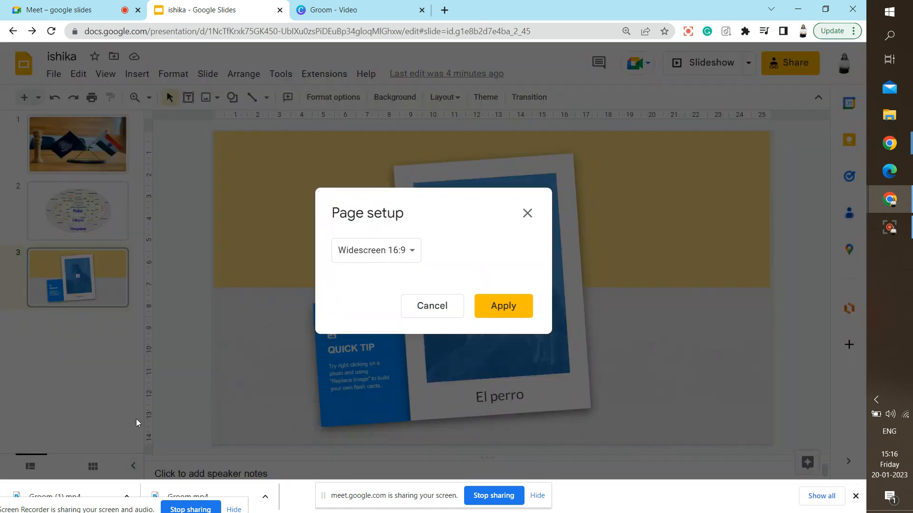
pyautogui.click(413, 245)
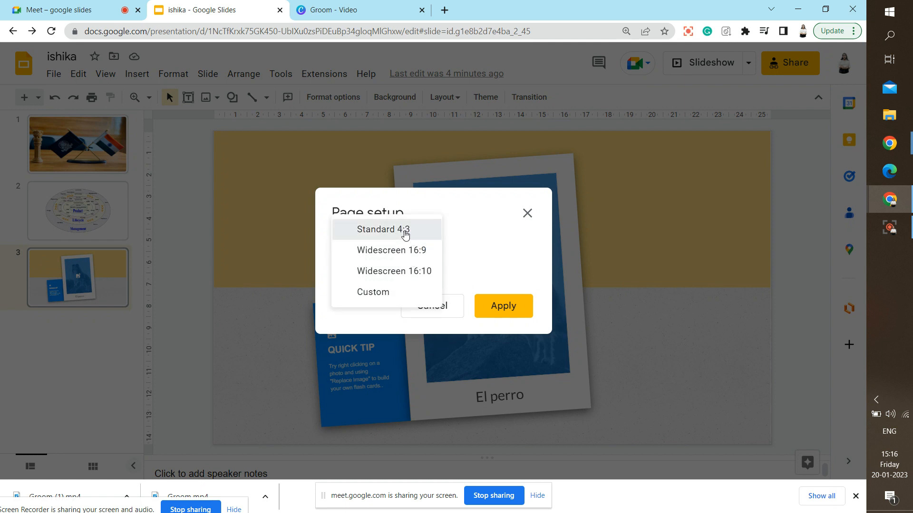
pyautogui.click(404, 231)
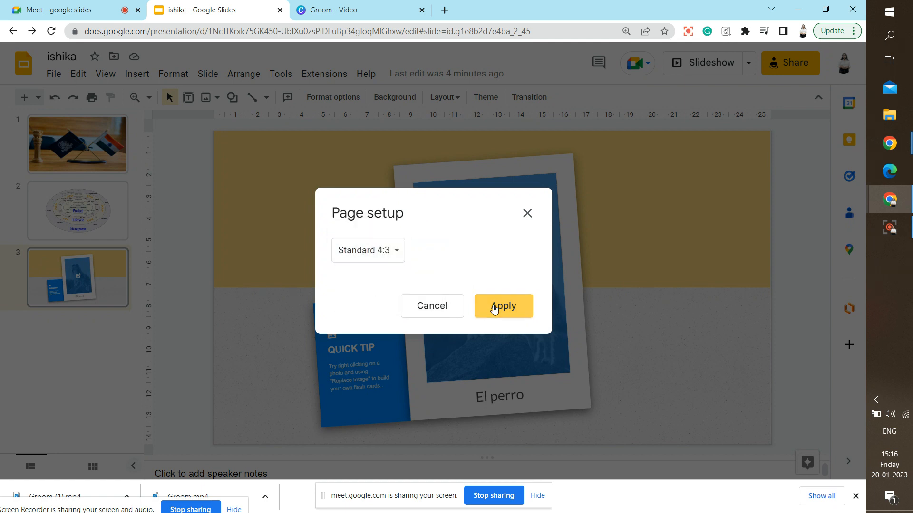
pyautogui.click(489, 310)
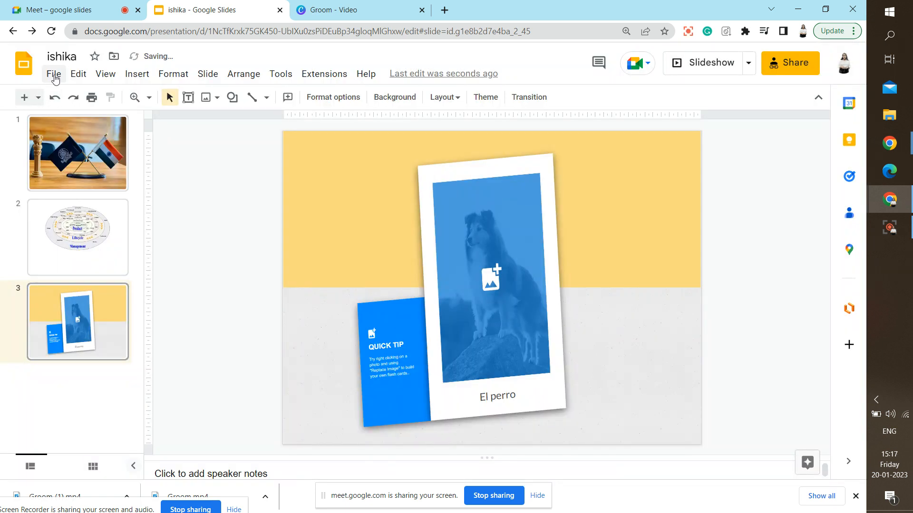
# Switch the page size again, this time to Widescreen 16:10.
pyautogui.click(54, 73)
pyautogui.click(116, 408)
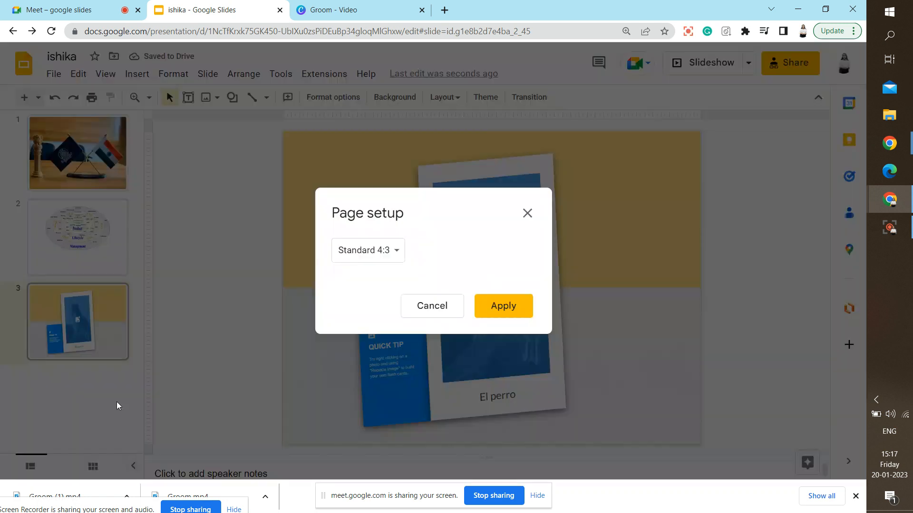
pyautogui.click(400, 253)
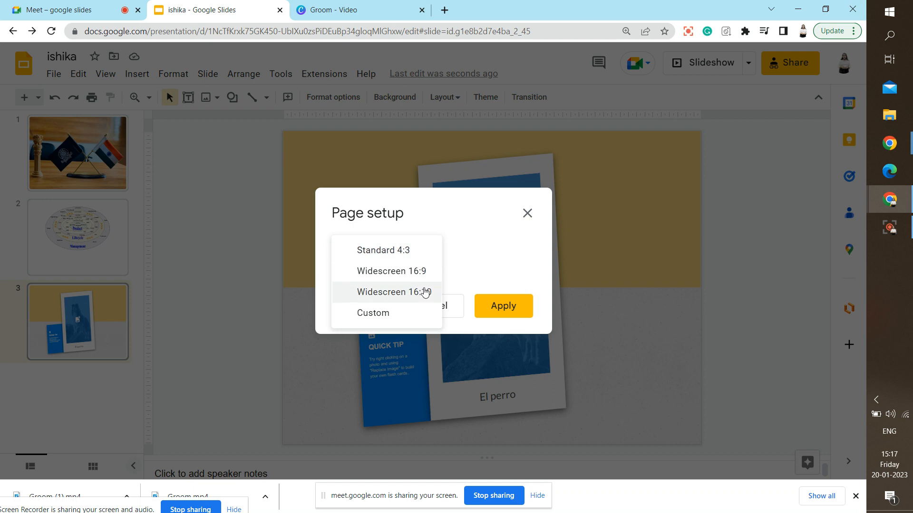
pyautogui.click(427, 292)
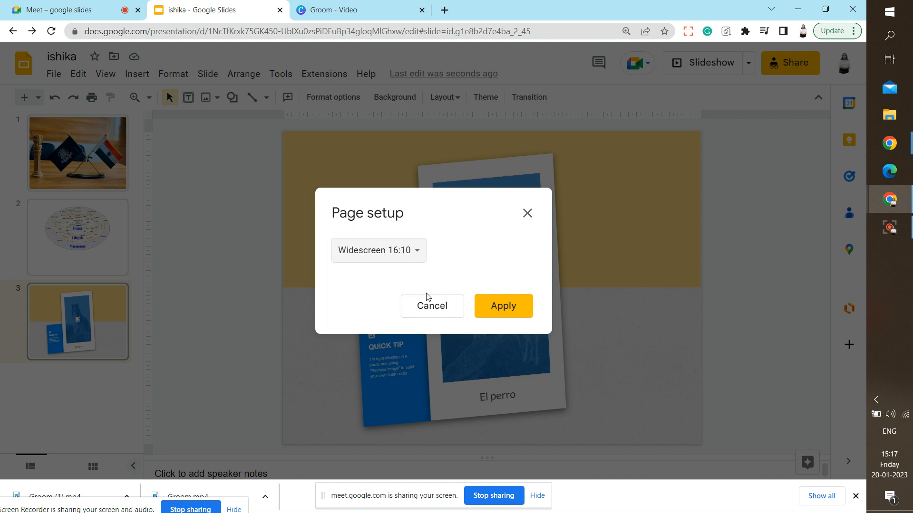
pyautogui.click(505, 314)
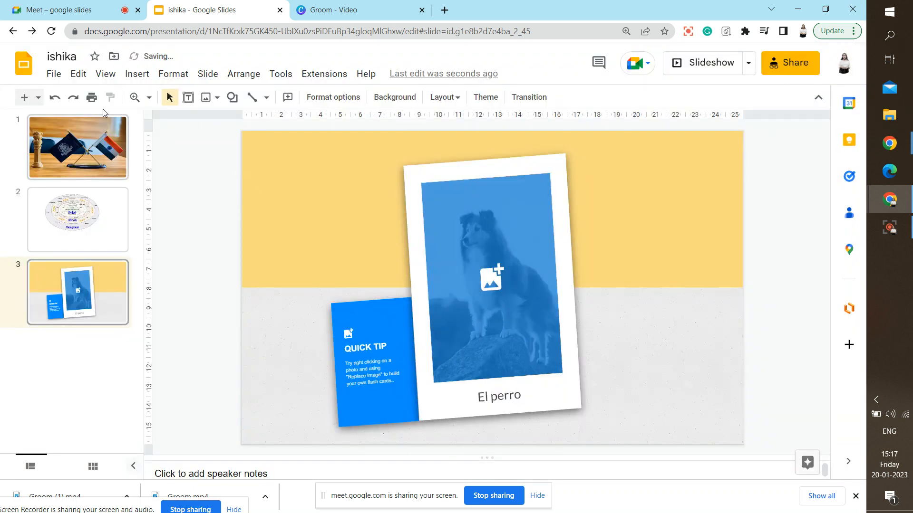
# View the deck's print preview, close it, then bring up the Edit menu.
pyautogui.click(53, 74)
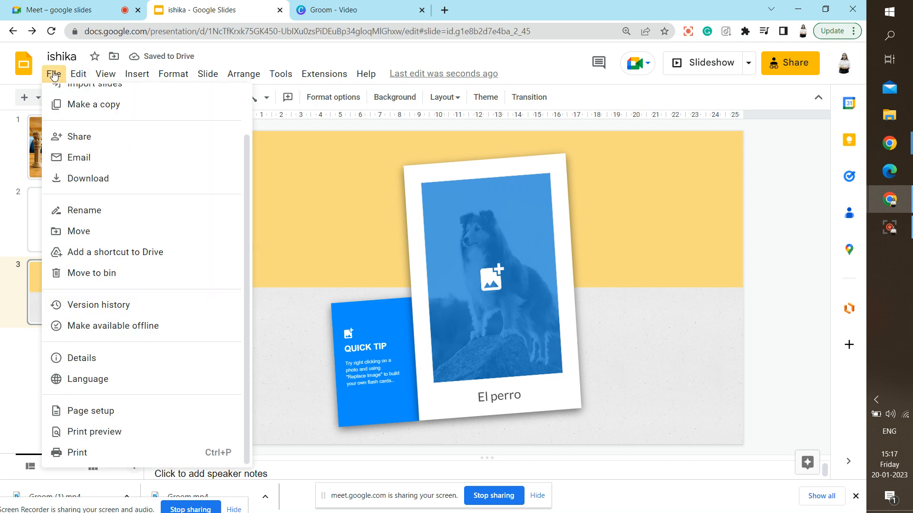
pyautogui.click(118, 432)
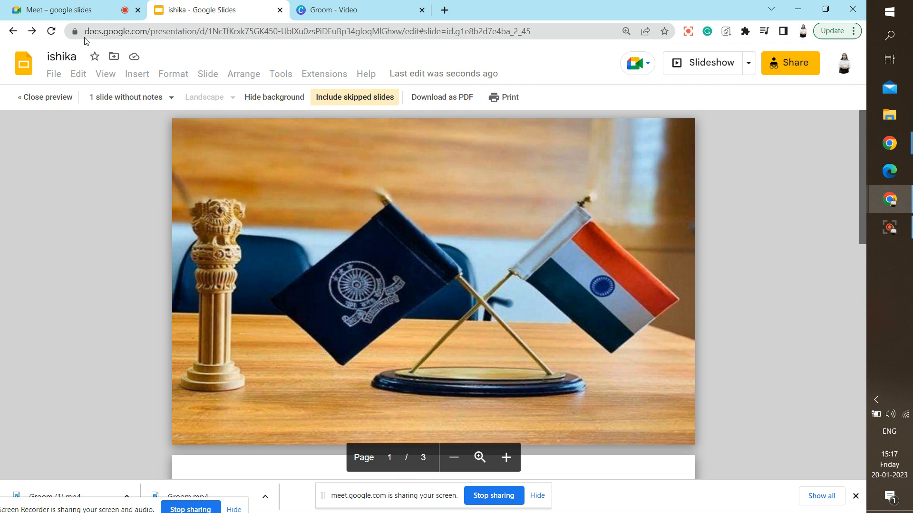
pyautogui.click(39, 98)
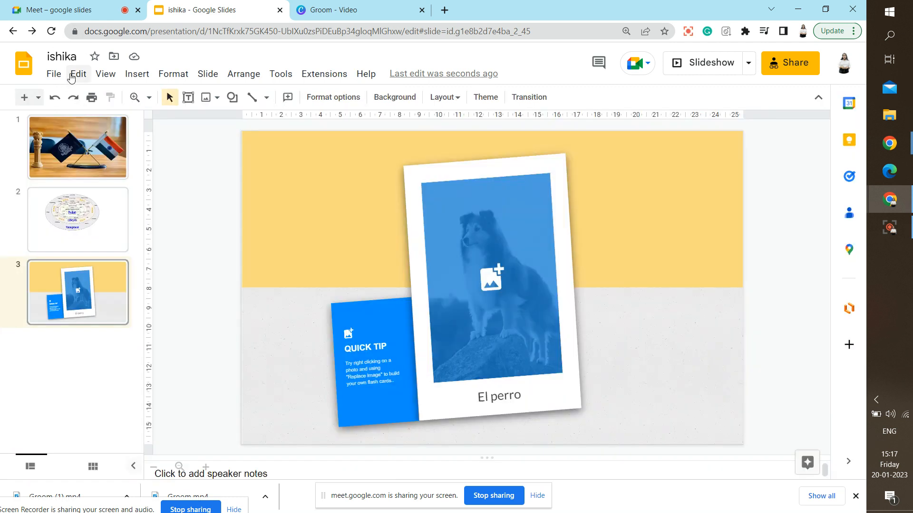
pyautogui.click(54, 74)
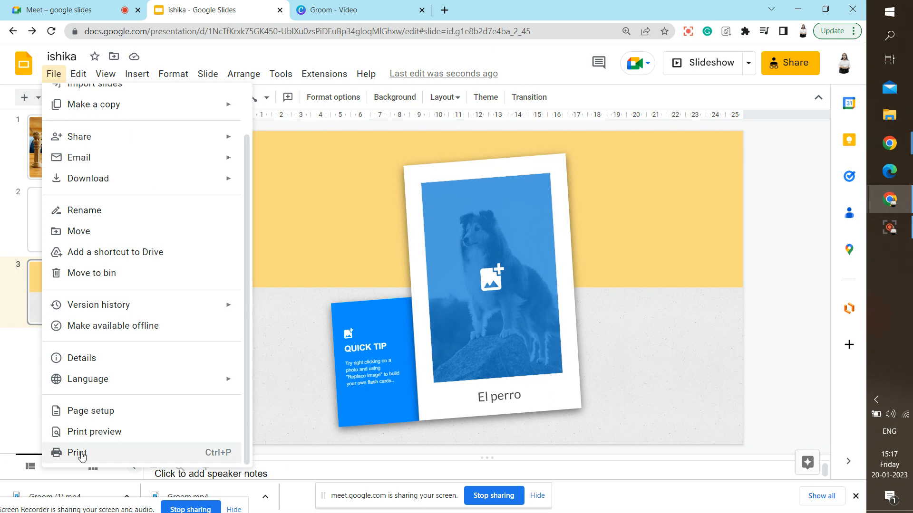
pyautogui.moveTo(84, 80)
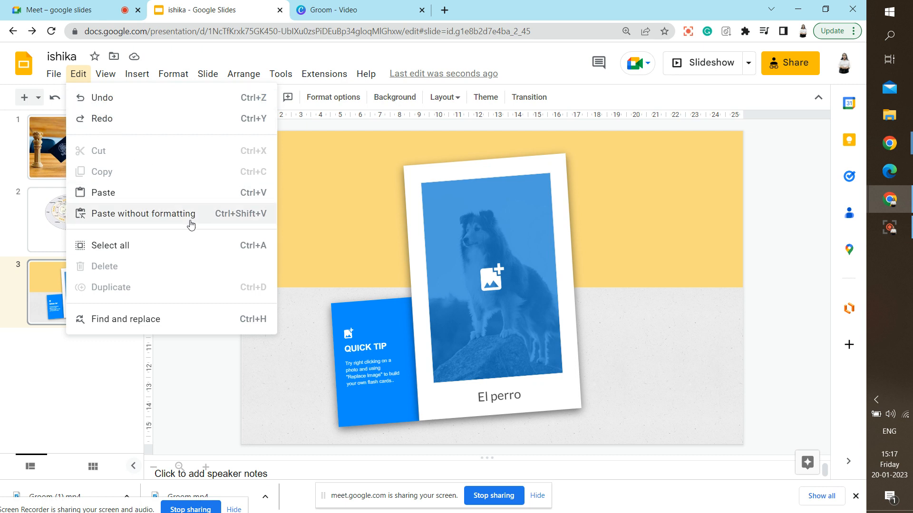
pyautogui.click(192, 250)
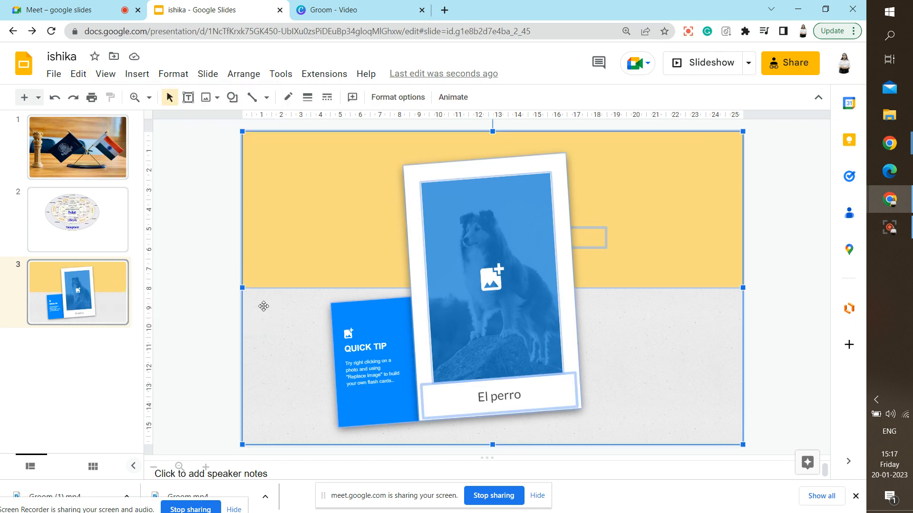
pyautogui.press('Delete')
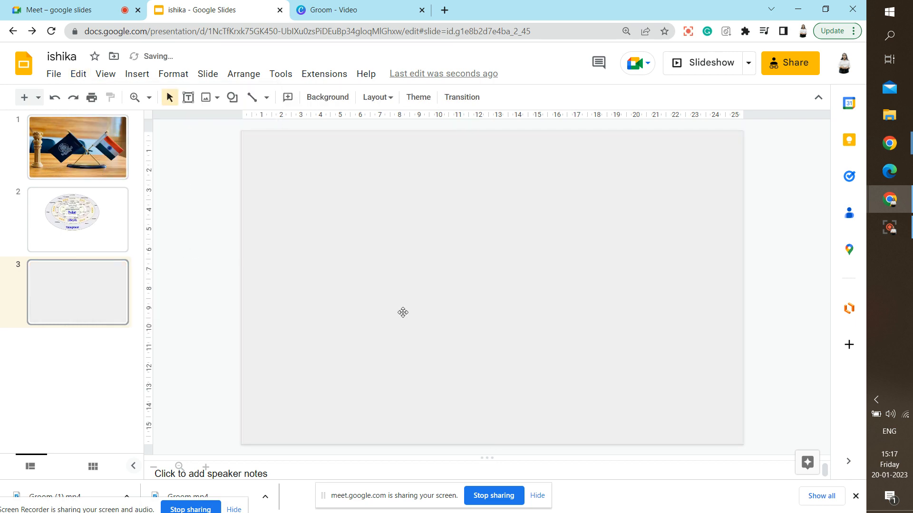
pyautogui.hotkey('ctrl', 'z')
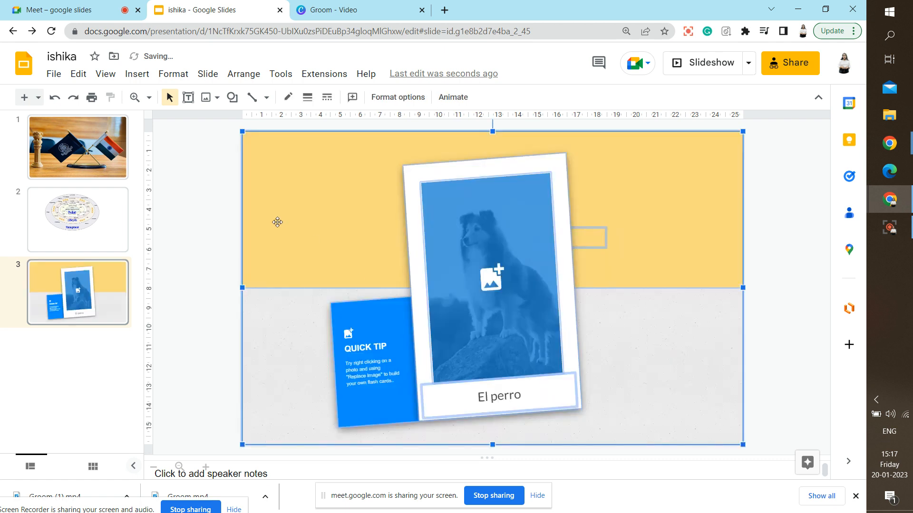
pyautogui.click(226, 191)
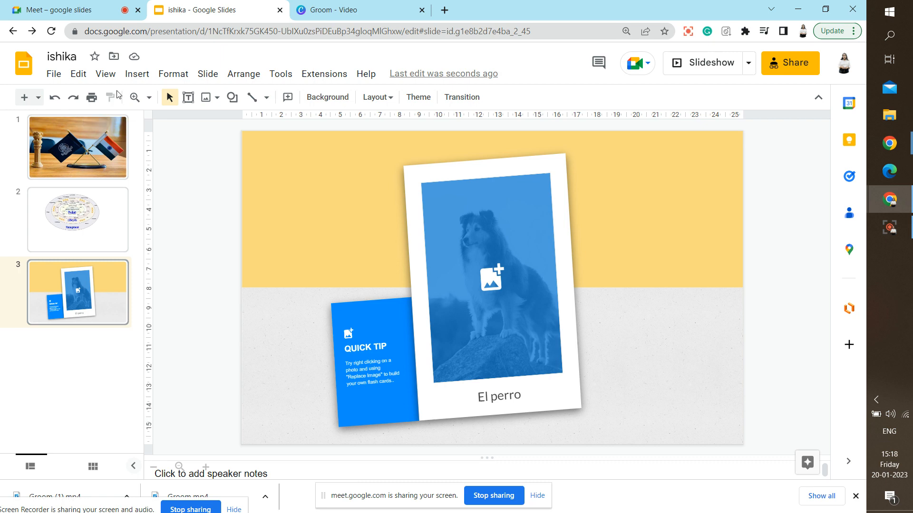
pyautogui.click(78, 74)
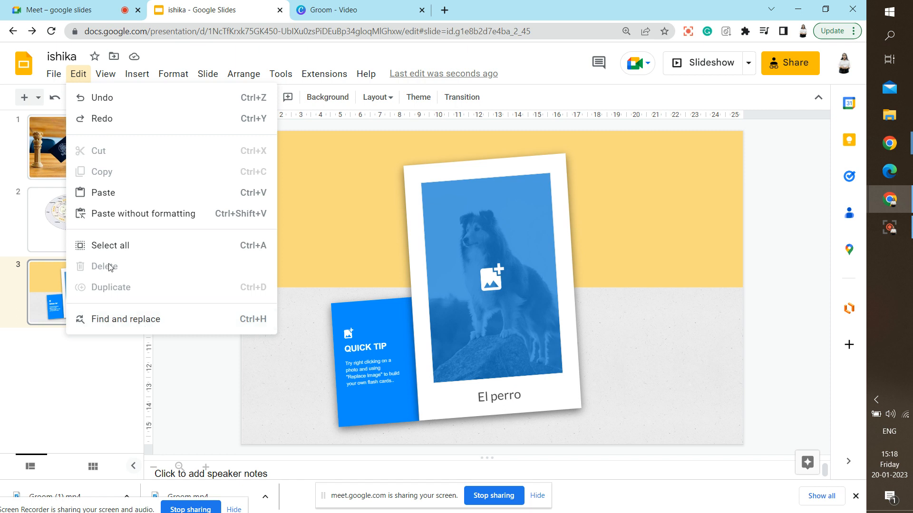
pyautogui.click(379, 239)
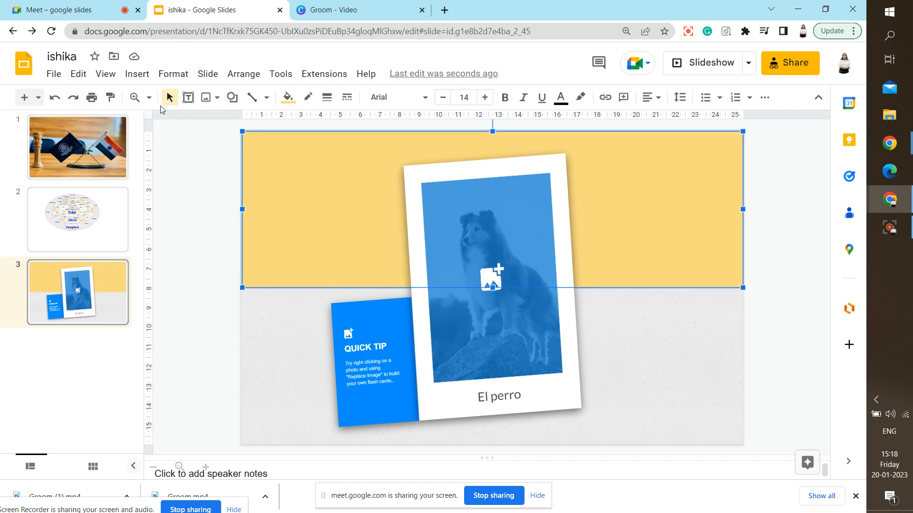
pyautogui.click(212, 176)
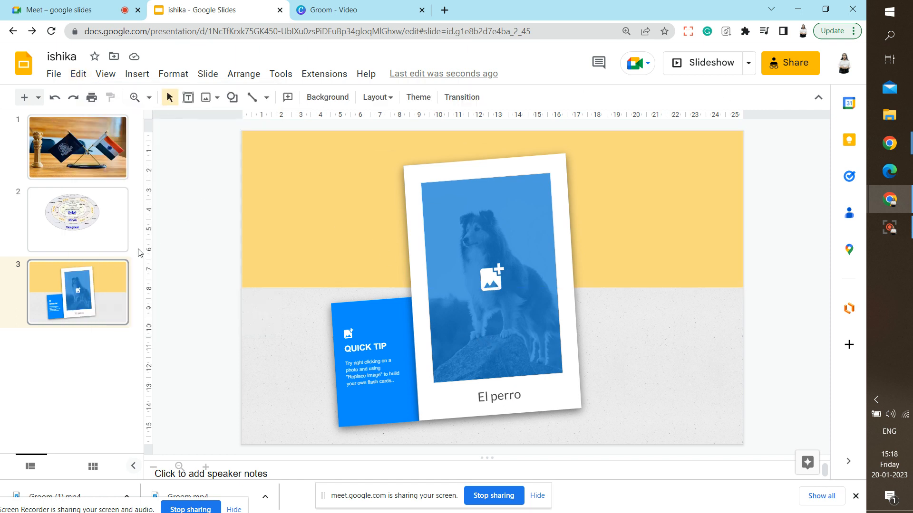
pyautogui.click(109, 79)
pyautogui.moveTo(78, 75)
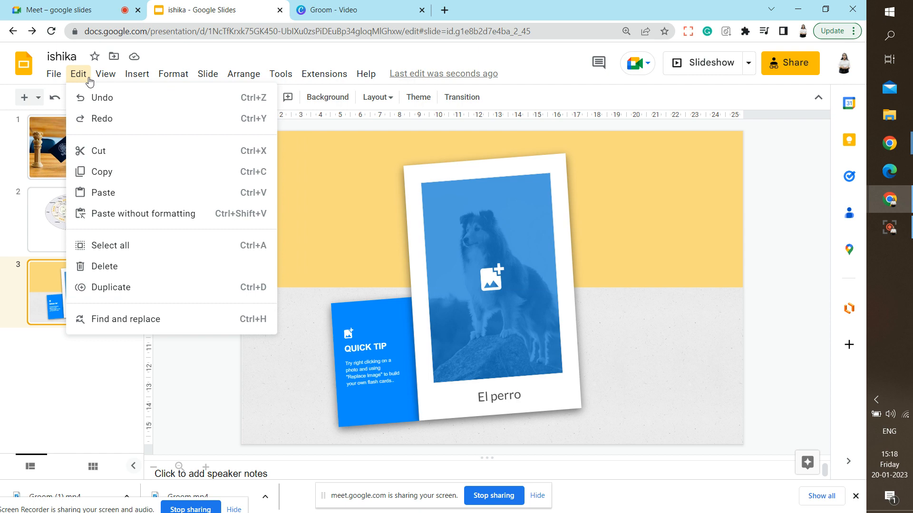
pyautogui.click(101, 269)
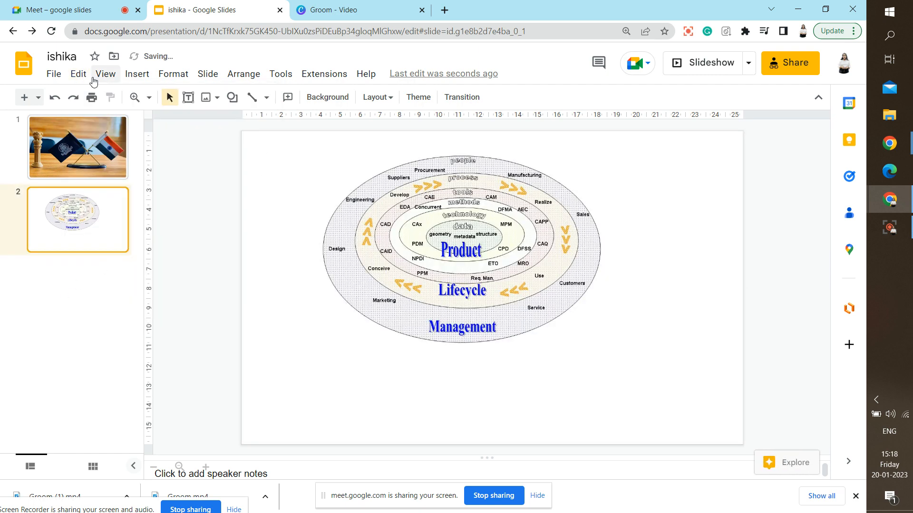
pyautogui.click(55, 97)
pyautogui.click(78, 74)
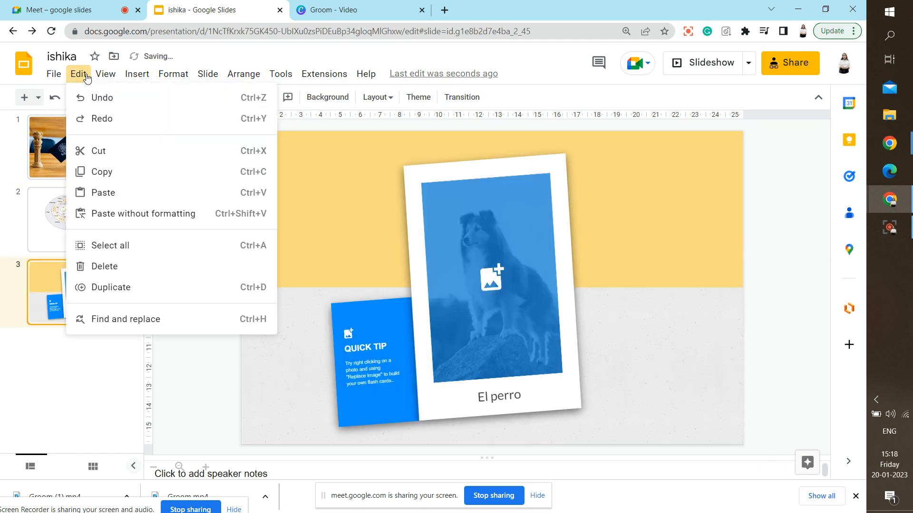
pyautogui.click(139, 287)
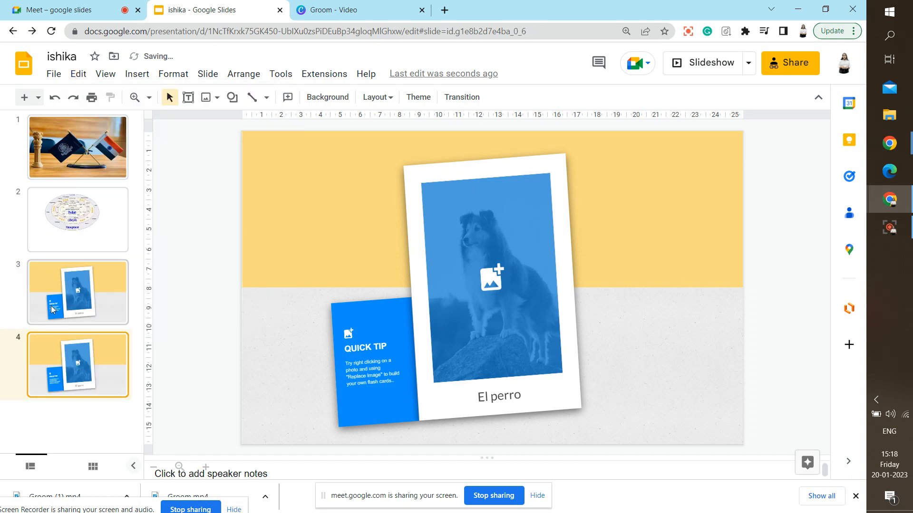
pyautogui.press('Delete')
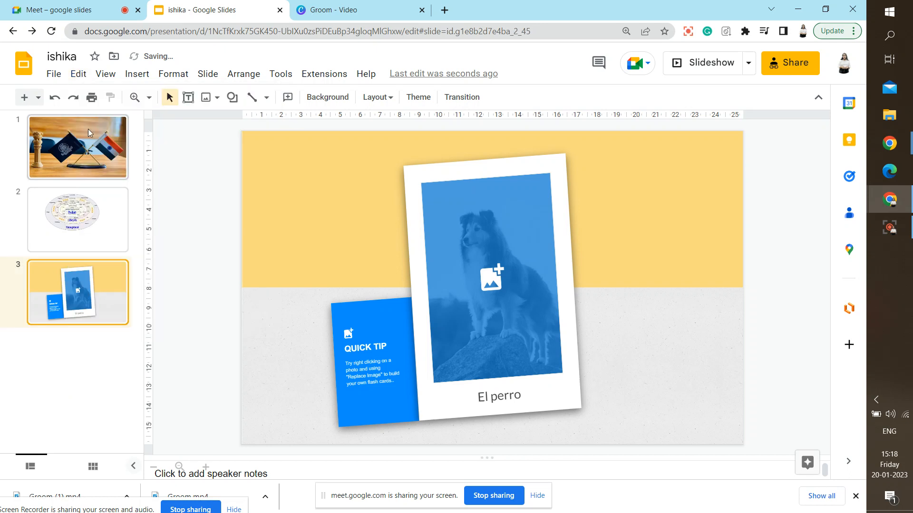
pyautogui.click(104, 81)
pyautogui.moveTo(77, 74)
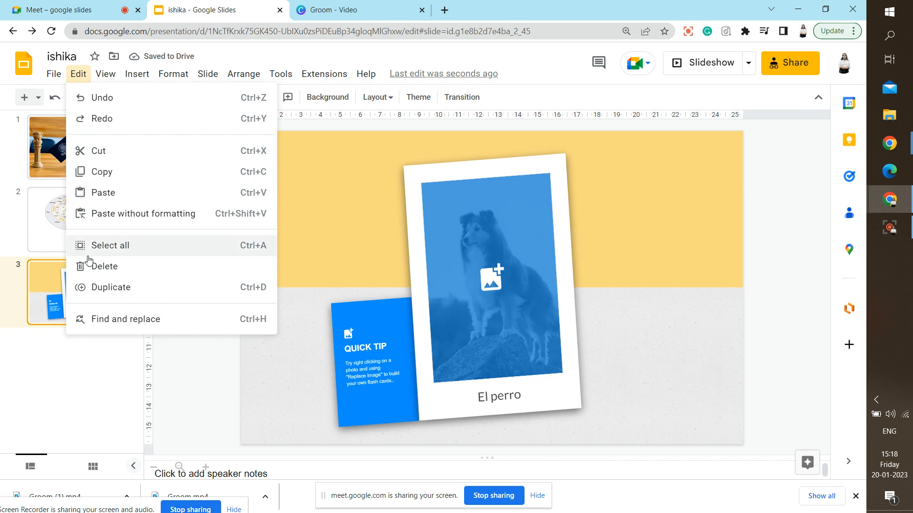
pyautogui.click(119, 317)
pyautogui.click(382, 229)
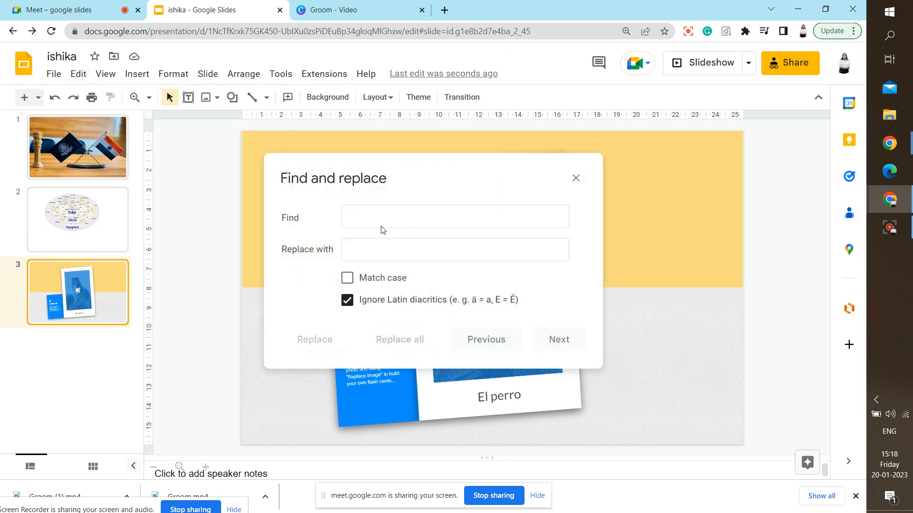
pyautogui.click(365, 209)
pyautogui.write('quick')
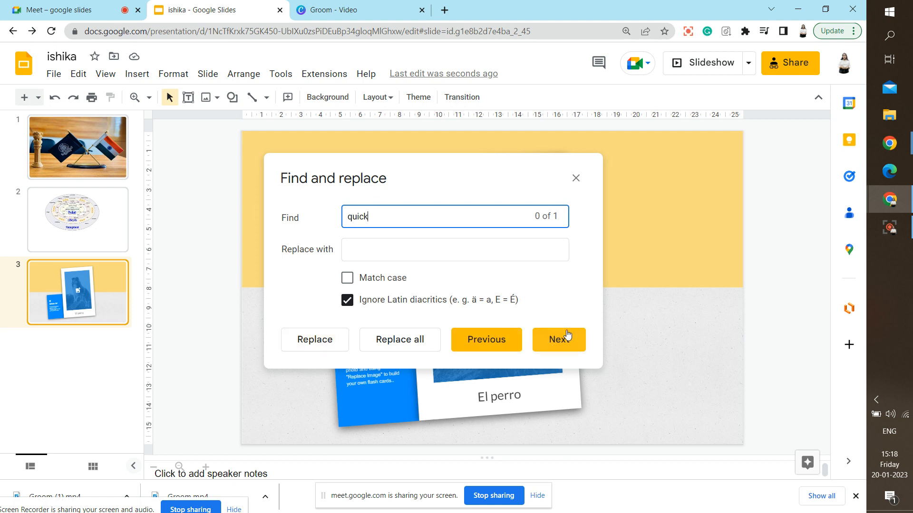
pyautogui.moveTo(474, 168); pyautogui.dragTo(709, 114)
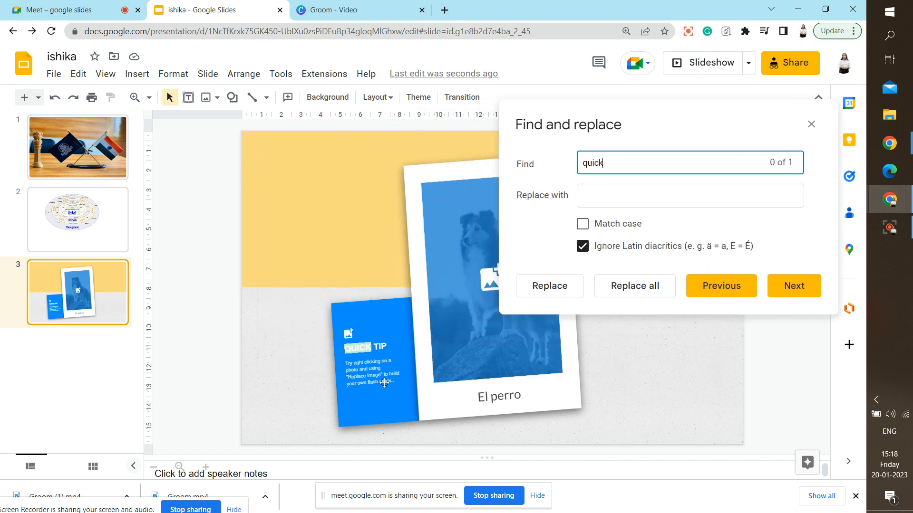
pyautogui.click(788, 286)
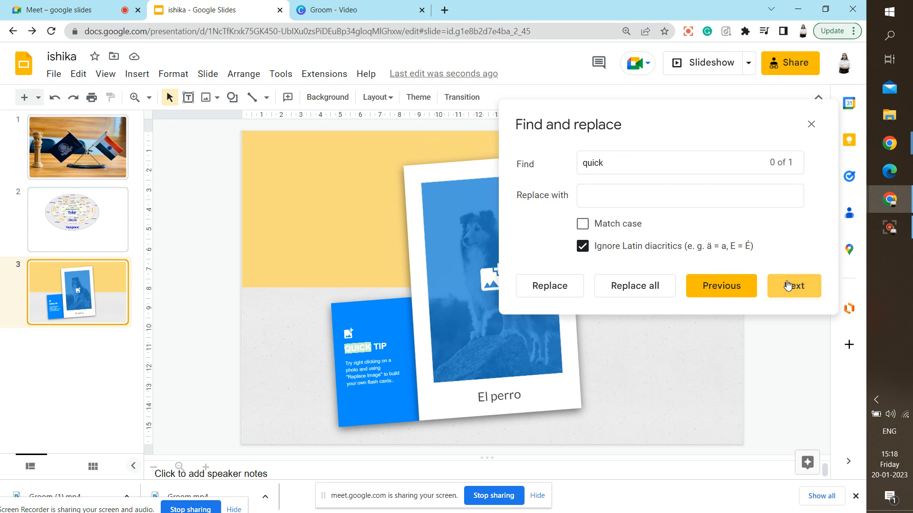
pyautogui.click(235, 221)
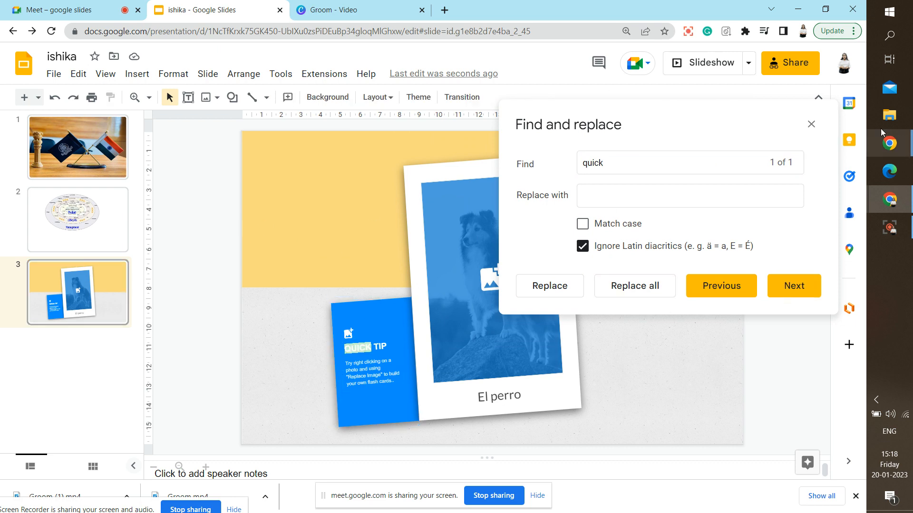
pyautogui.click(635, 188)
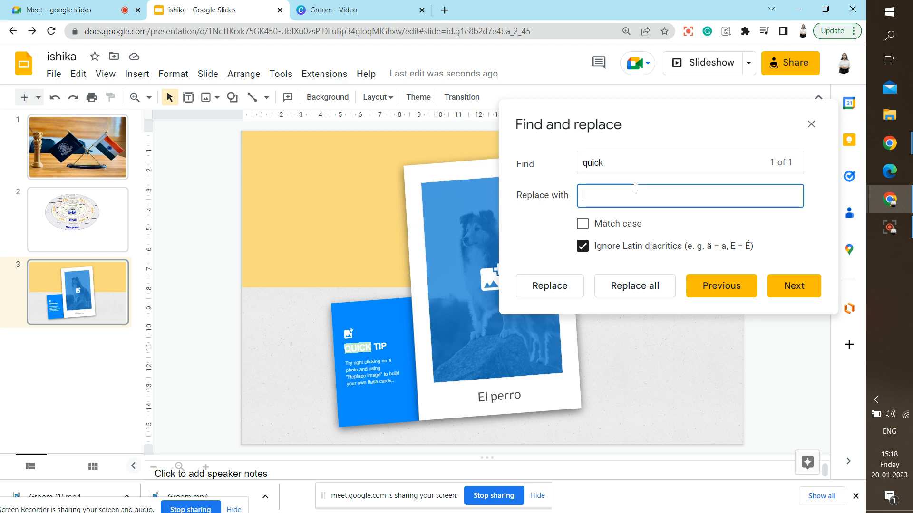
pyautogui.write('1234')
pyautogui.click(553, 286)
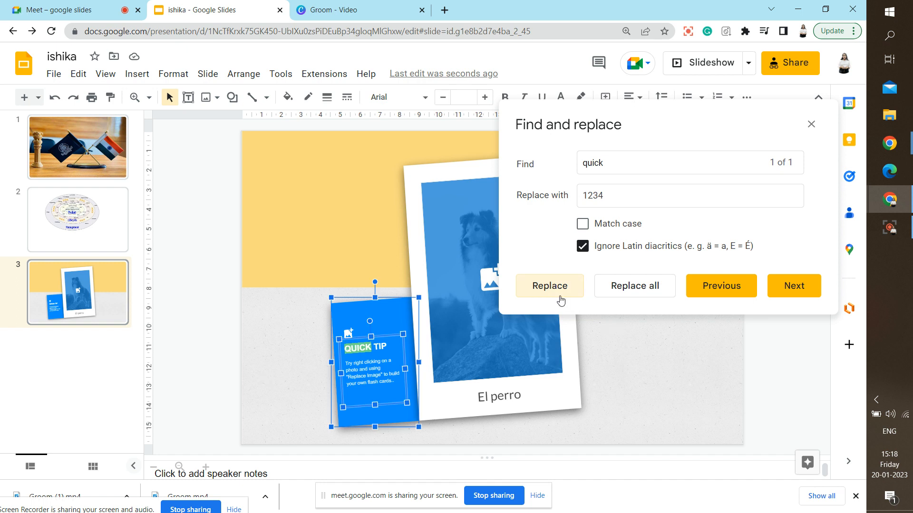
pyautogui.click(561, 300)
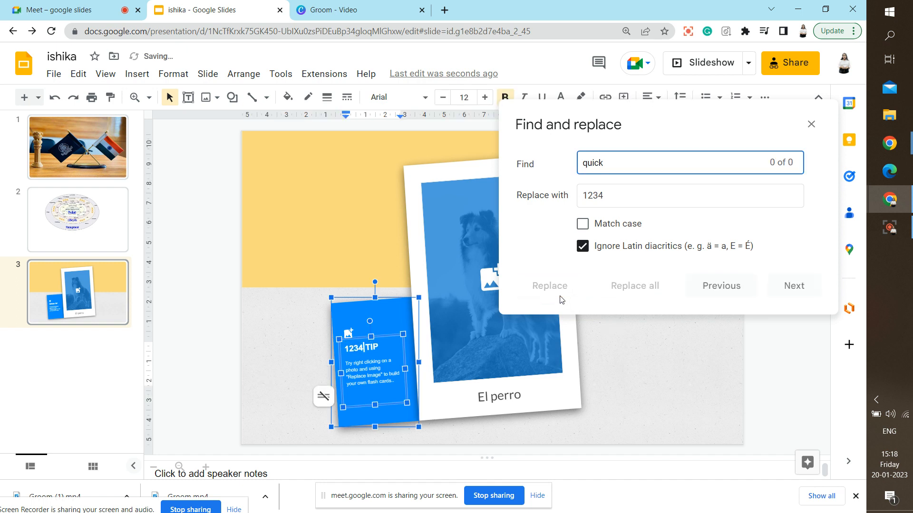
pyautogui.click(55, 98)
pyautogui.click(55, 98)
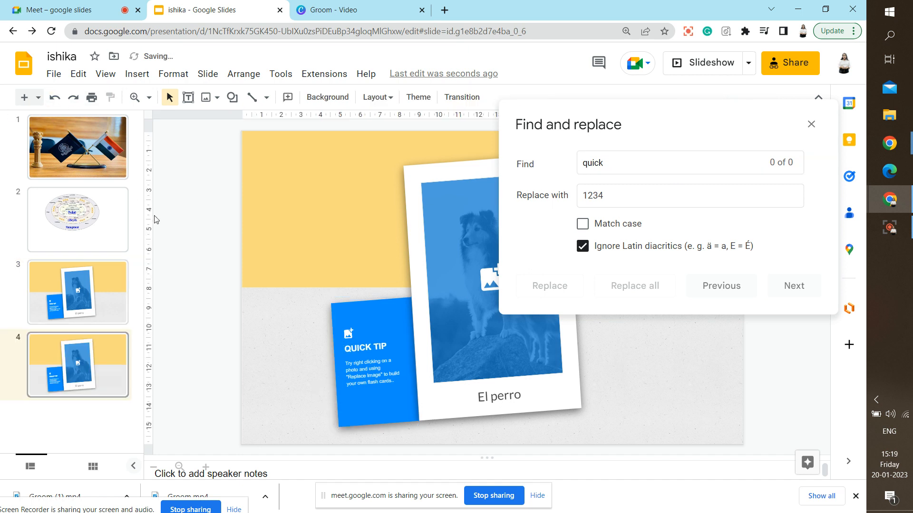
pyautogui.click(98, 380)
pyautogui.press('Delete')
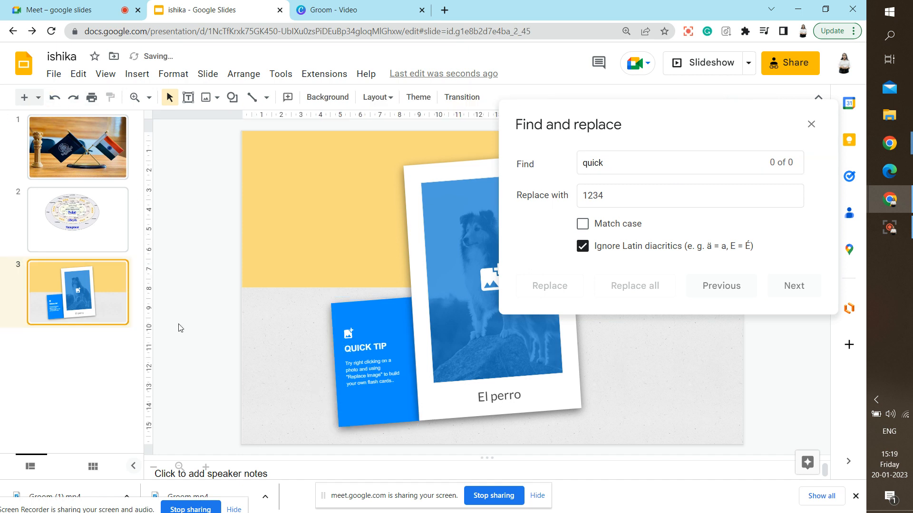
pyautogui.click(811, 124)
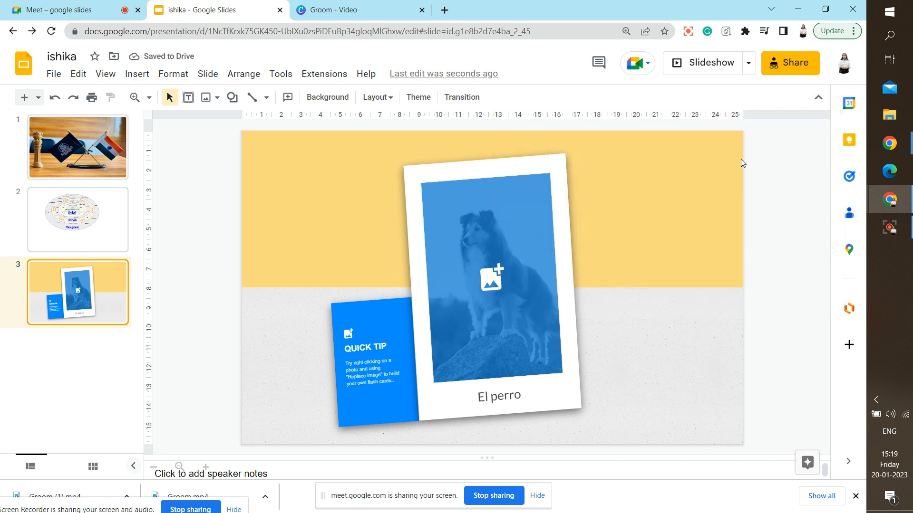
# Play the slideshow, step forward and back, exit, then open View > Motion.
pyautogui.click(98, 76)
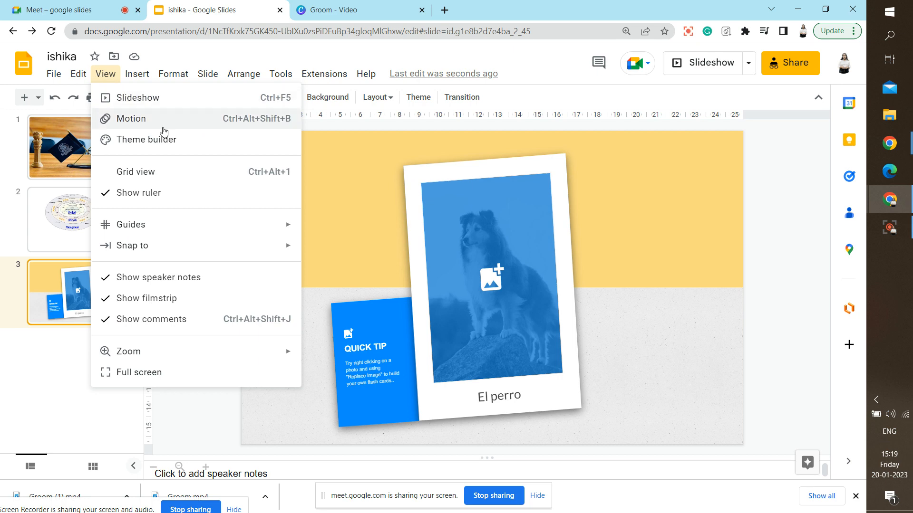
pyautogui.click(150, 100)
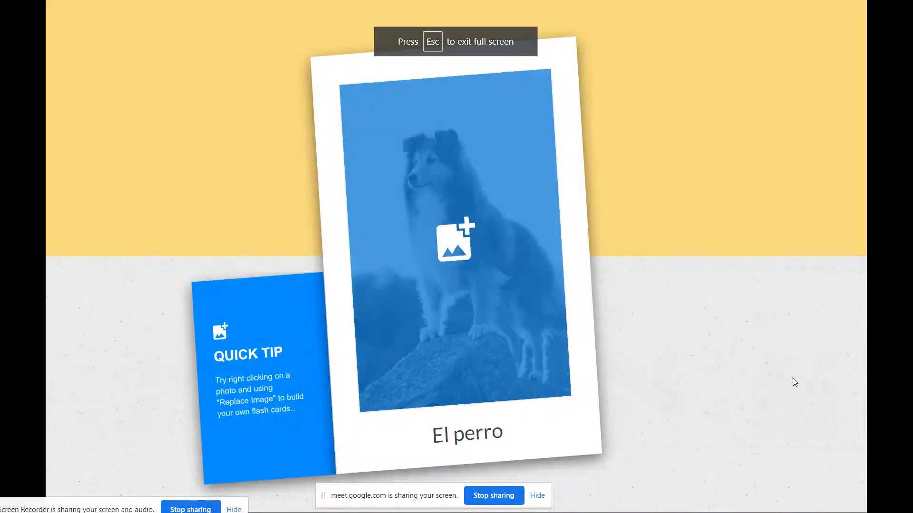
pyautogui.press('Right')
pyautogui.press('Right')
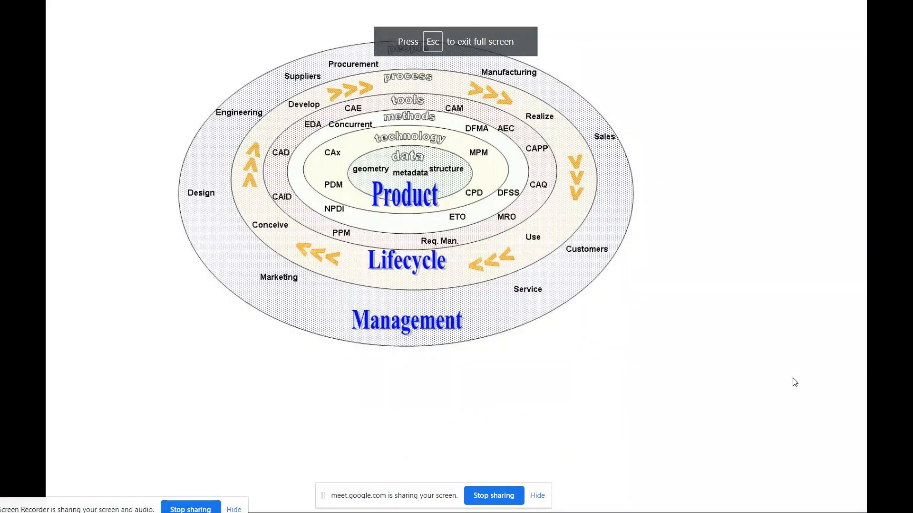
pyautogui.press('Left')
pyautogui.press('Left')
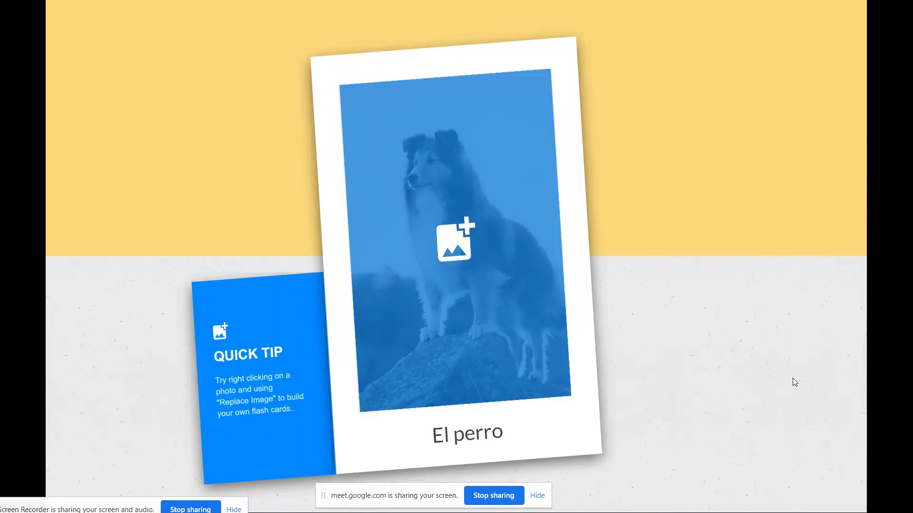
pyautogui.moveTo(528, 5)
pyautogui.click(456, 41)
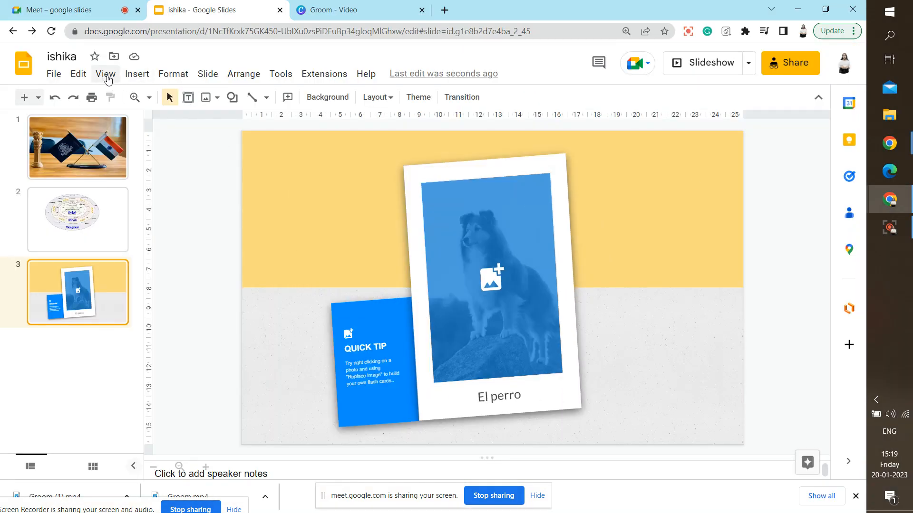
pyautogui.click(106, 75)
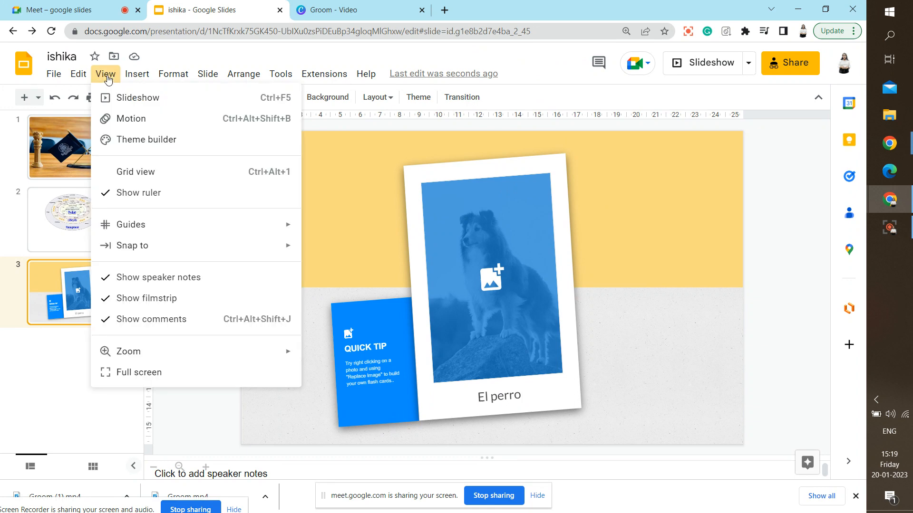
pyautogui.click(139, 120)
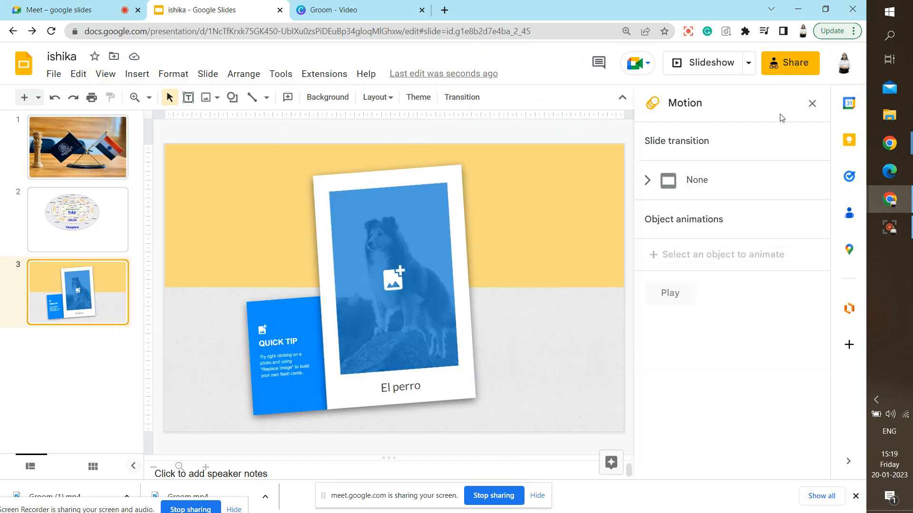
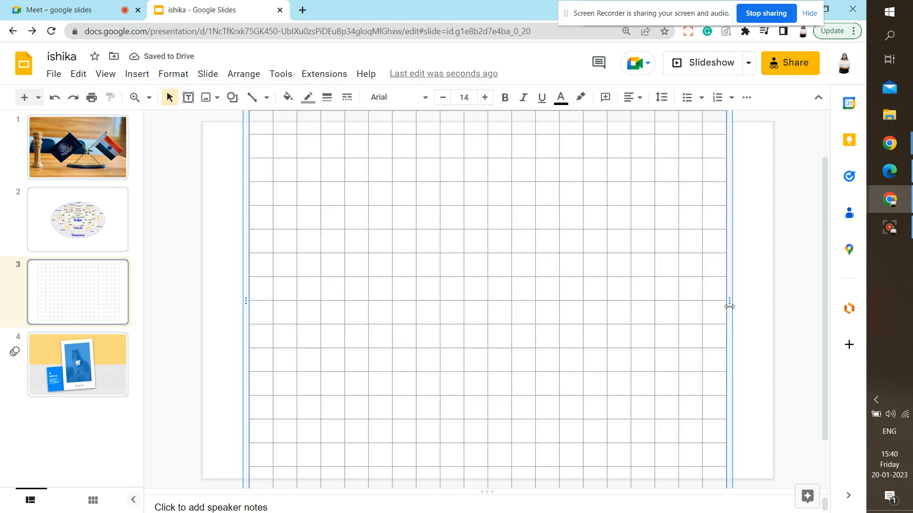
# Resize and reposition the 20 x 20 grid table on slide 3 with its handles.
pyautogui.moveTo(729, 307); pyautogui.dragTo(770, 307)
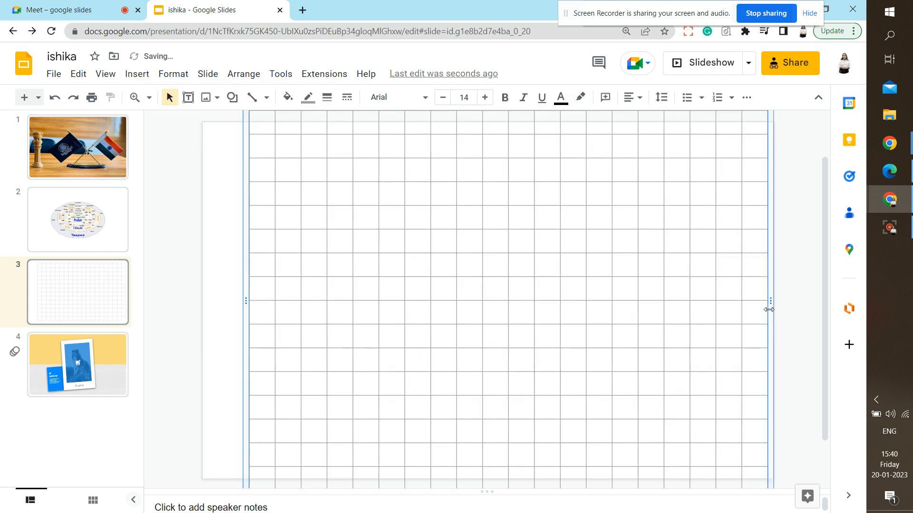
pyautogui.moveTo(244, 301); pyautogui.dragTo(211, 296)
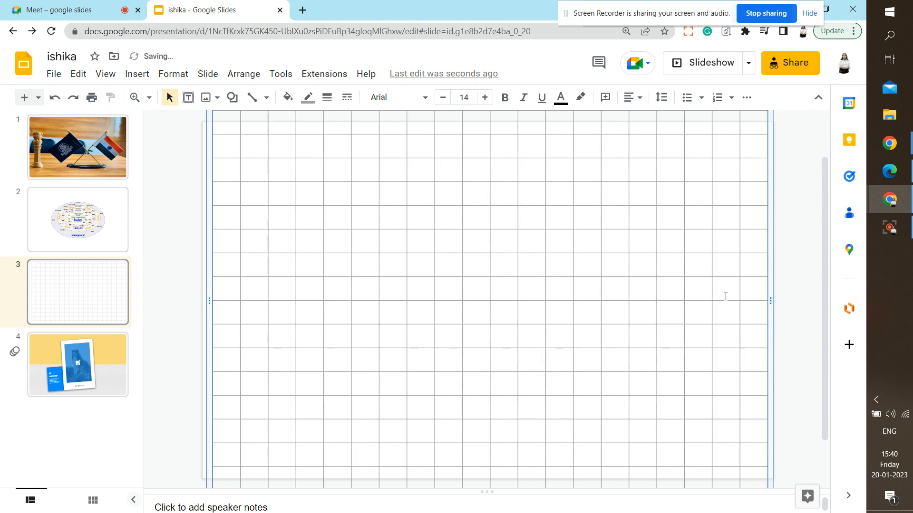
pyautogui.scroll(-2, 825, 321)
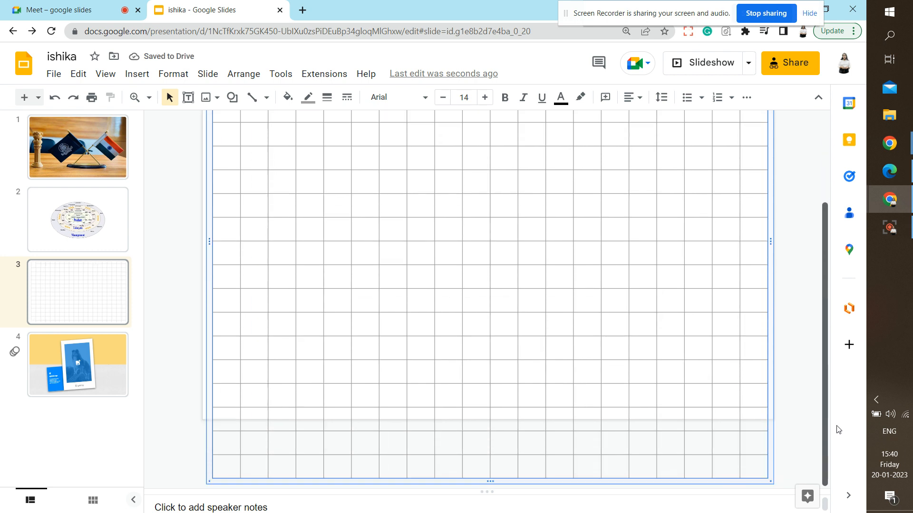
pyautogui.moveTo(771, 484); pyautogui.dragTo(764, 414)
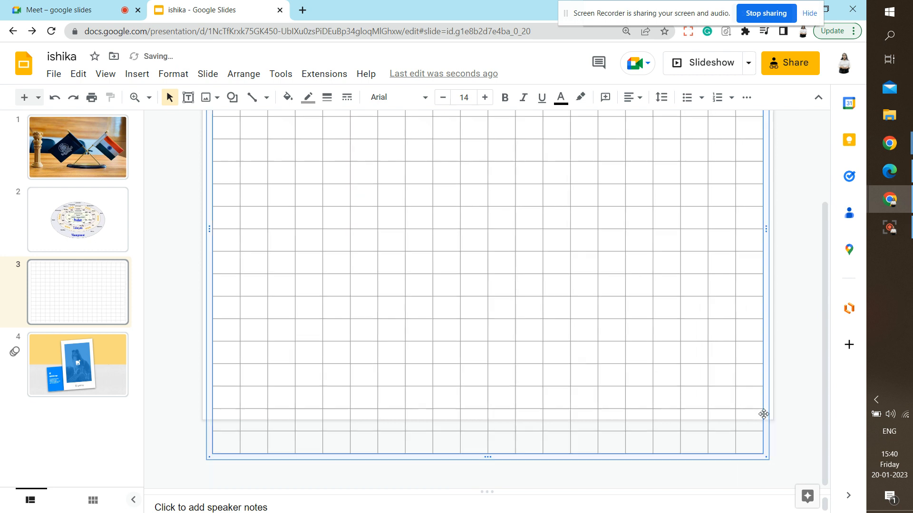
pyautogui.moveTo(764, 459); pyautogui.dragTo(696, 390)
pyautogui.moveTo(695, 457); pyautogui.dragTo(622, 382)
pyautogui.moveTo(693, 457); pyautogui.dragTo(639, 397)
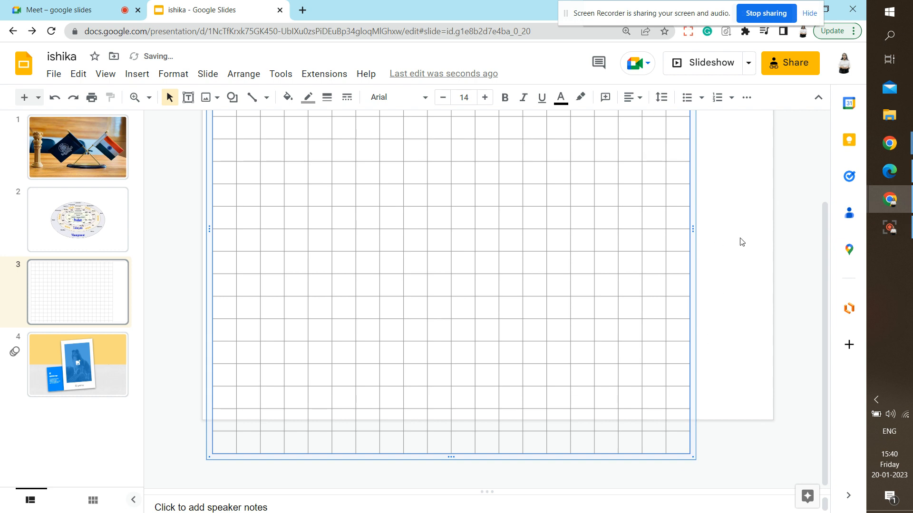
pyautogui.moveTo(824, 238); pyautogui.dragTo(824, 149)
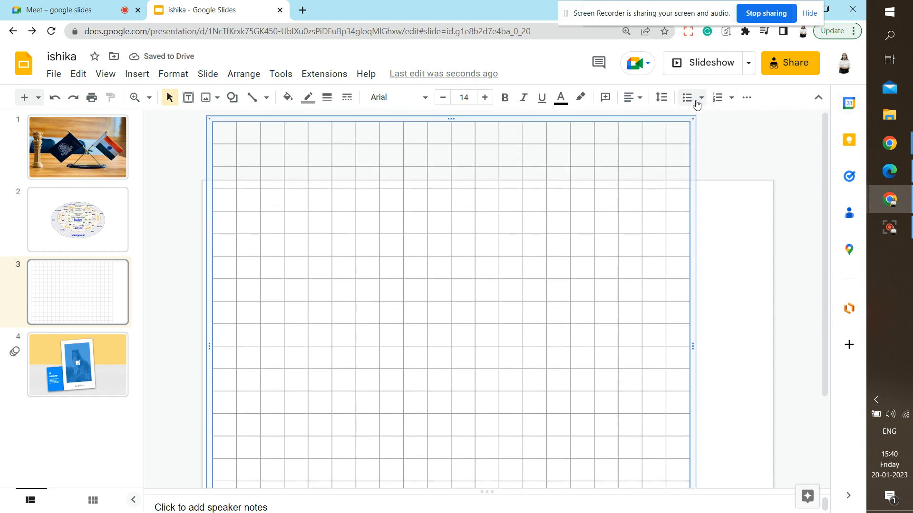
pyautogui.moveTo(685, 120); pyautogui.dragTo(625, 217)
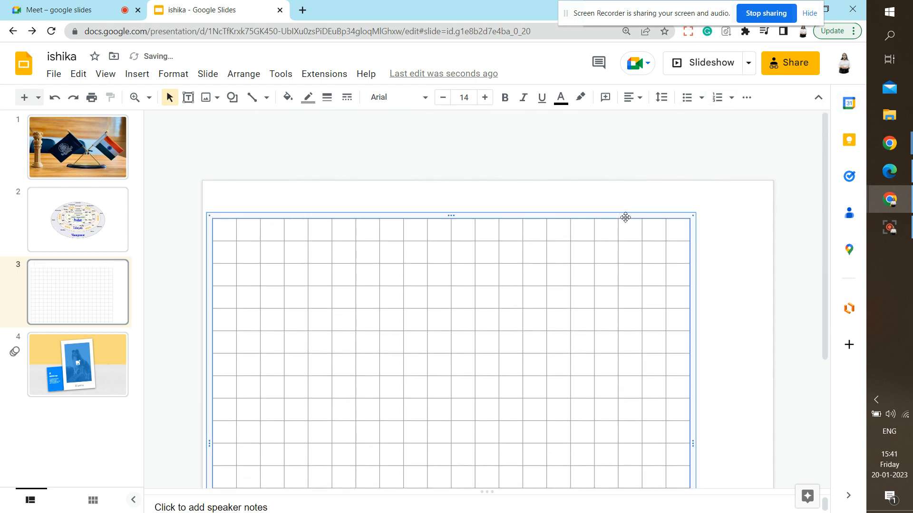
pyautogui.moveTo(822, 245); pyautogui.dragTo(827, 380)
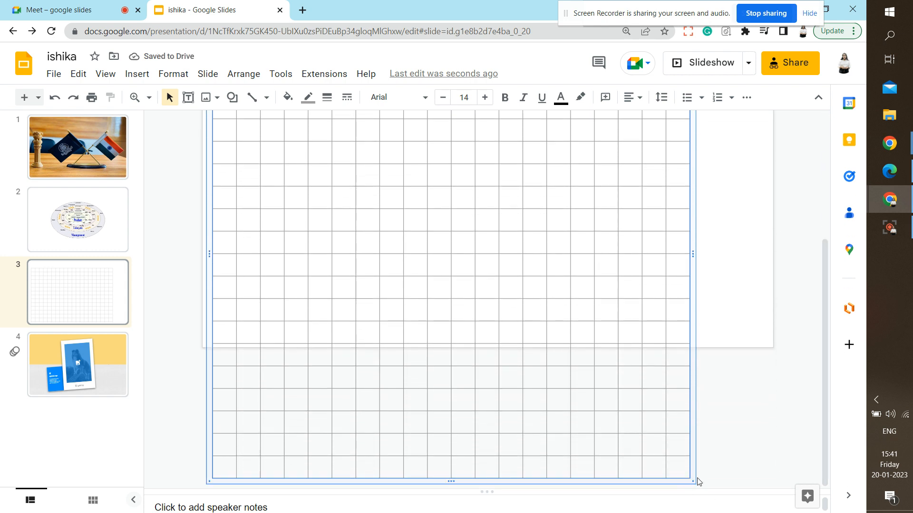
pyautogui.moveTo(695, 481); pyautogui.dragTo(578, 303)
# Select the whole grid table and delete it.
pyautogui.click(736, 318)
pyautogui.click(604, 327)
pyautogui.press('Delete')
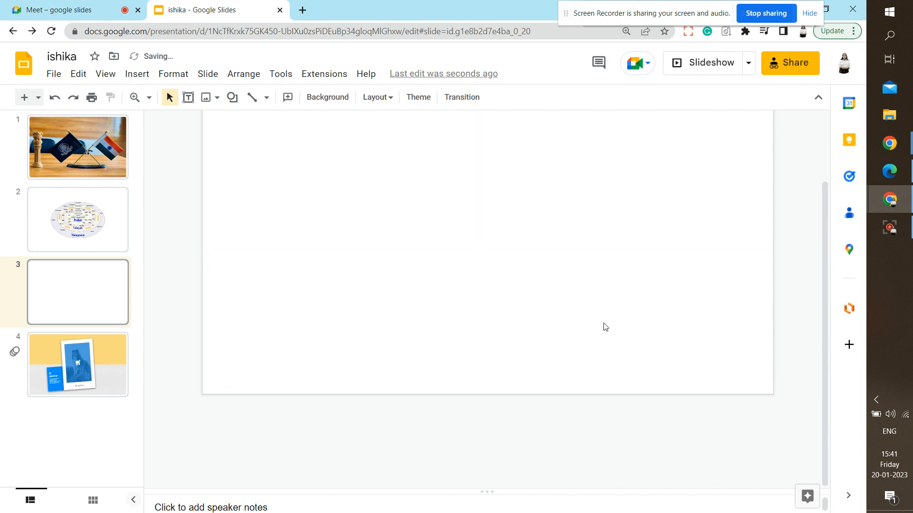
pyautogui.click(144, 76)
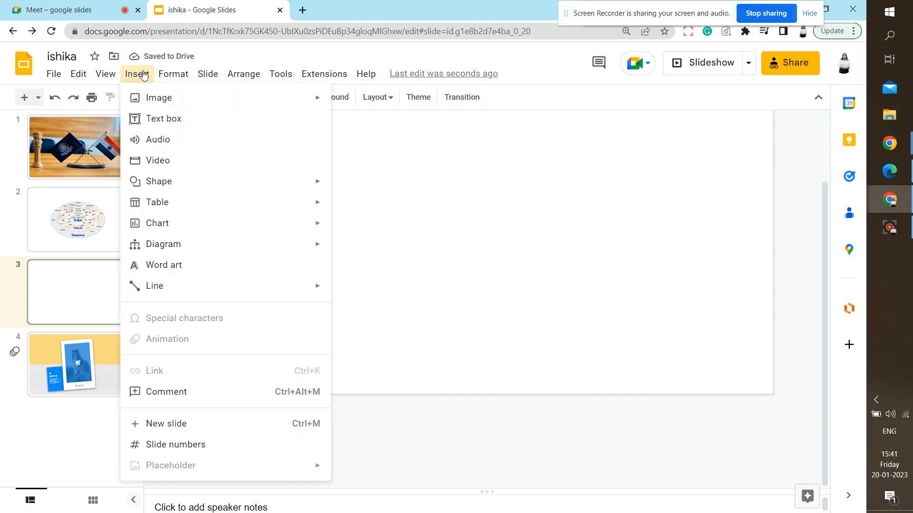
pyautogui.moveTo(162, 231)
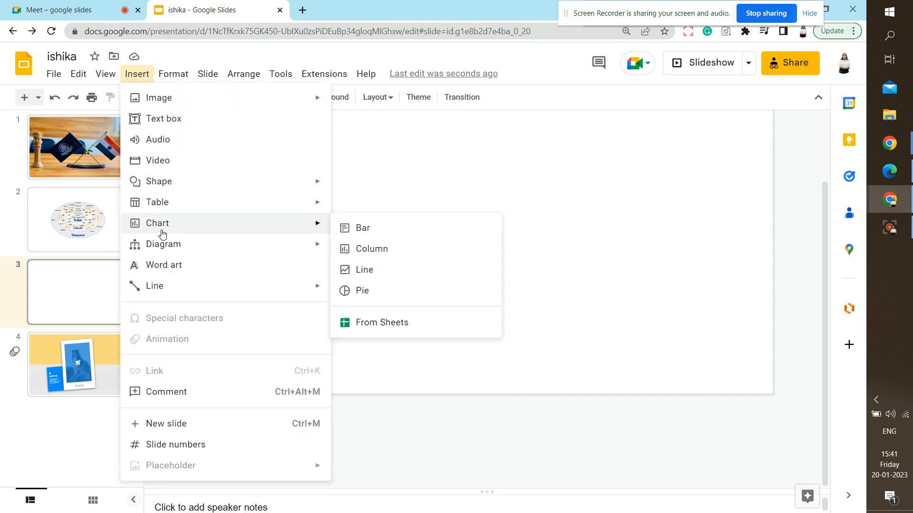
pyautogui.click(352, 229)
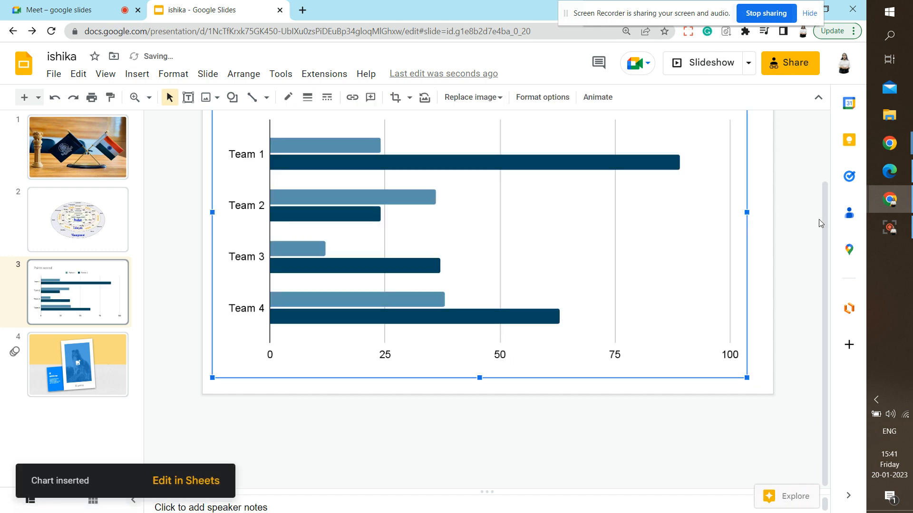
pyautogui.moveTo(826, 221); pyautogui.dragTo(822, 155)
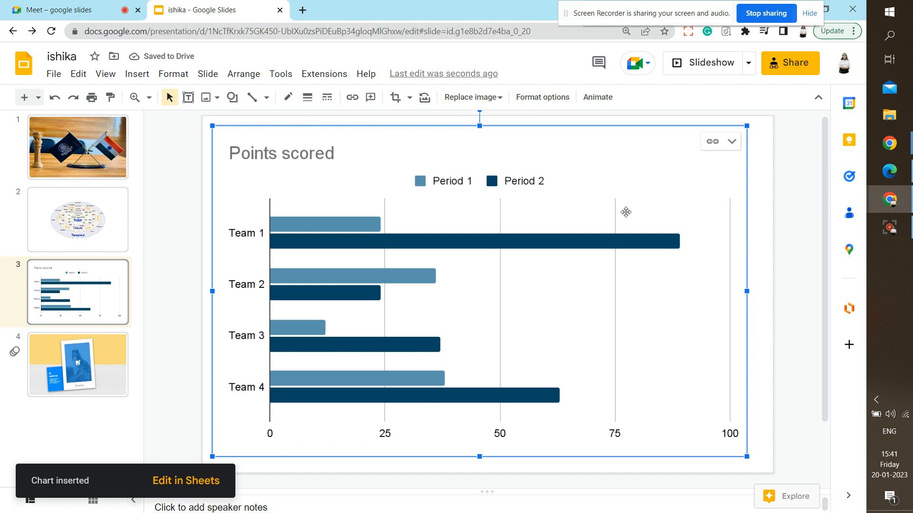
pyautogui.click(722, 147)
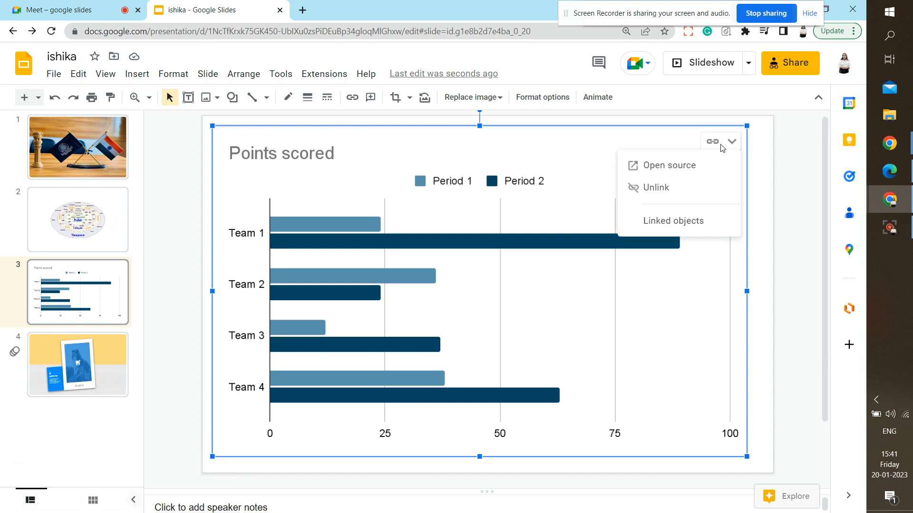
pyautogui.click(656, 190)
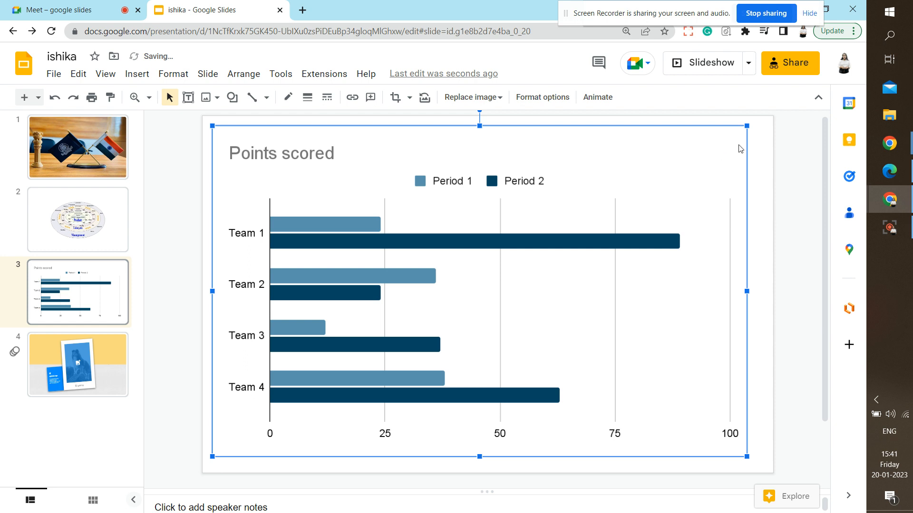
pyautogui.press('Delete')
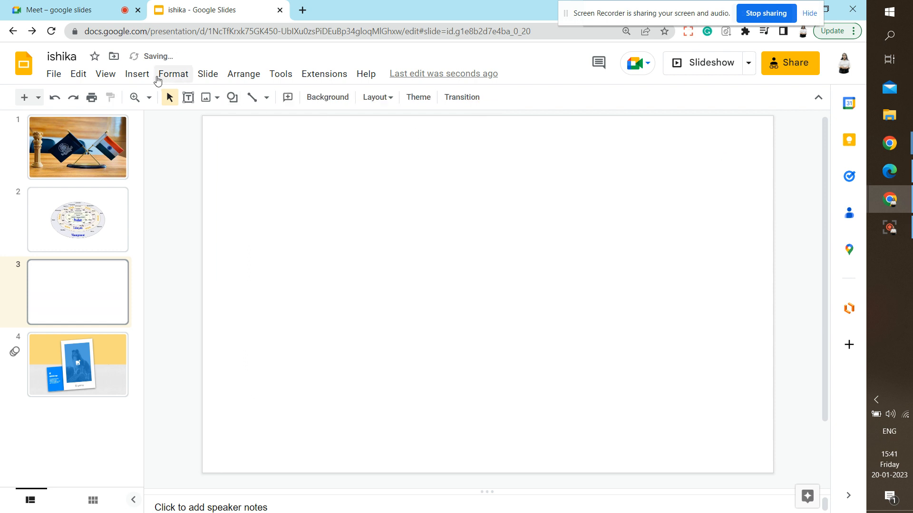
# Insert a linked pie chart on slide 3 via Insert > Chart > Pie.
pyautogui.click(139, 75)
pyautogui.moveTo(209, 224)
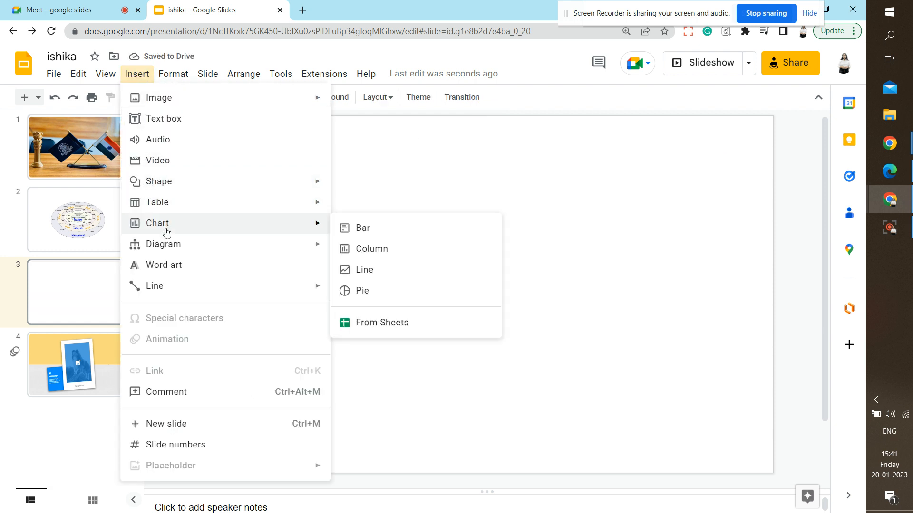
pyautogui.click(371, 293)
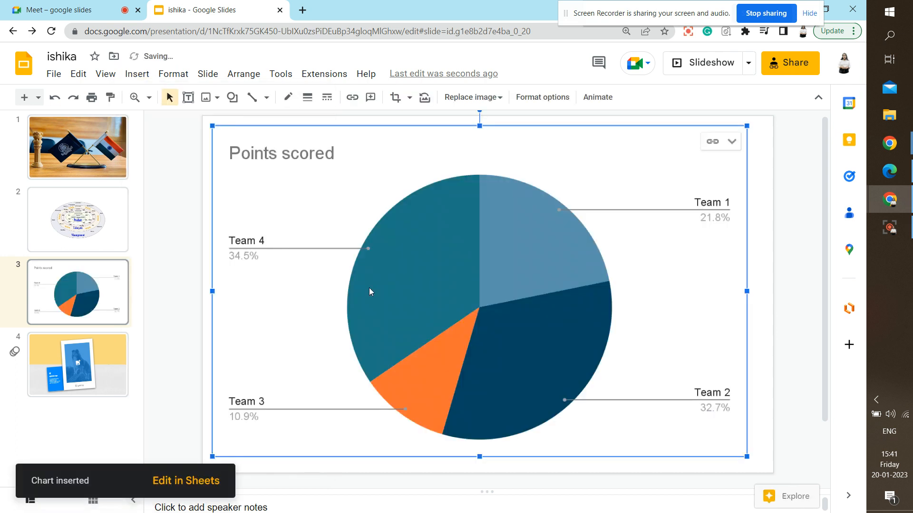
# Open the pie chart's source spreadsheet from its link options.
pyautogui.click(732, 142)
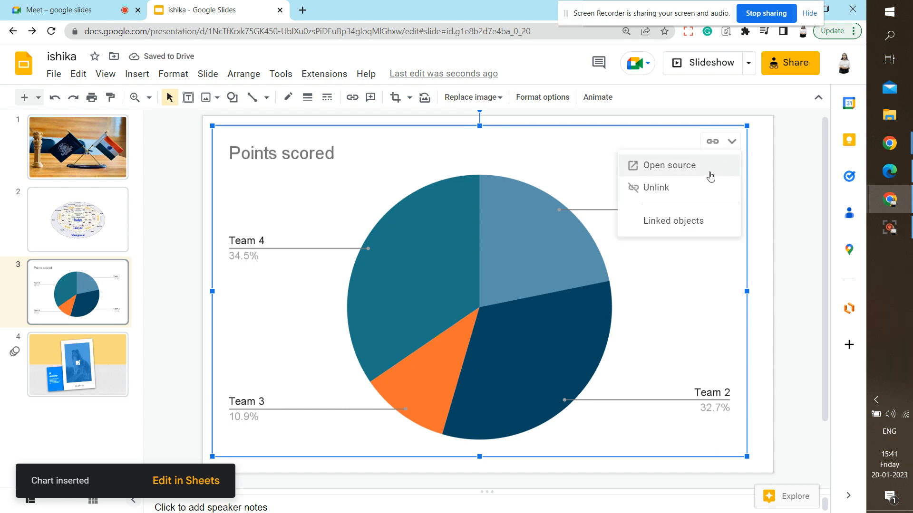
pyautogui.click(694, 225)
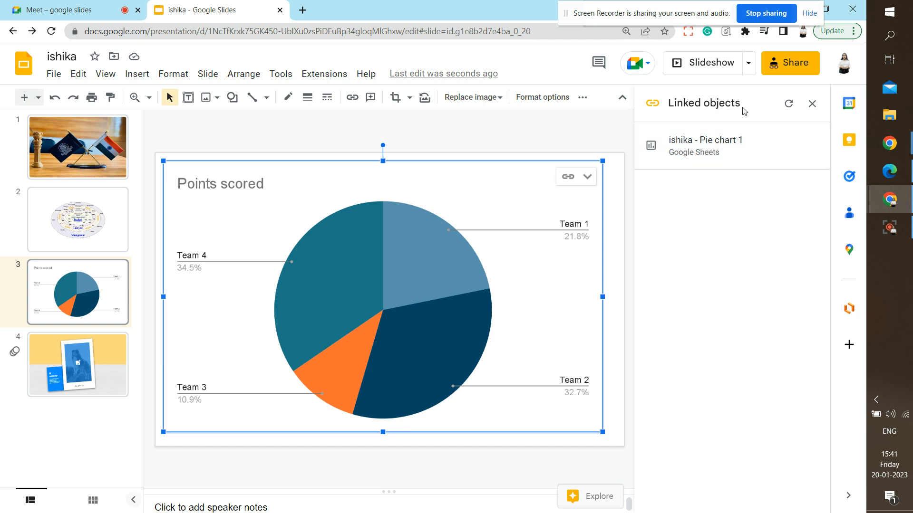
pyautogui.click(587, 177)
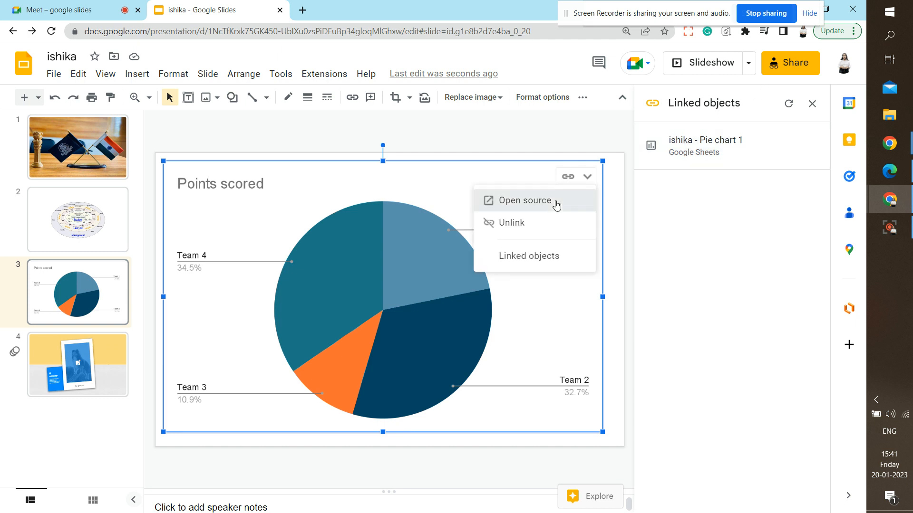
pyautogui.click(555, 205)
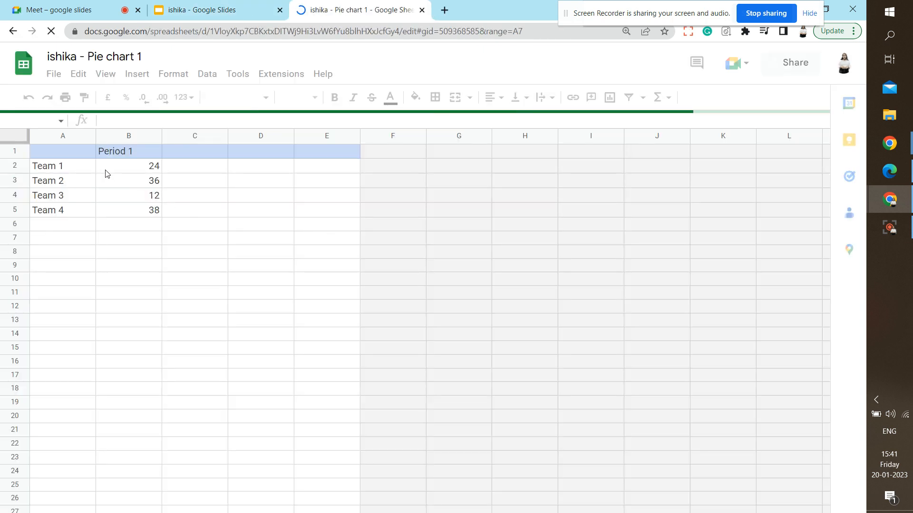
# In the source sheet, move the pie chart right of the data and up near row 2.
pyautogui.click(224, 7)
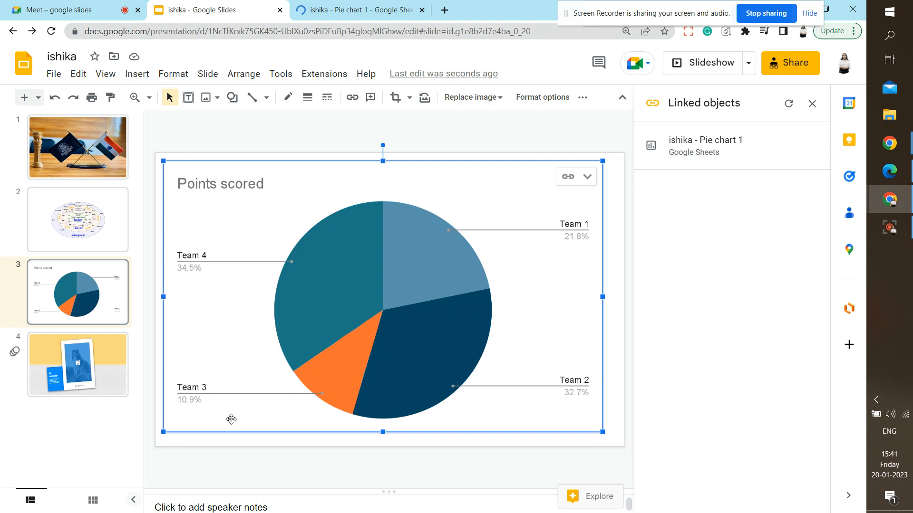
pyautogui.click(400, 6)
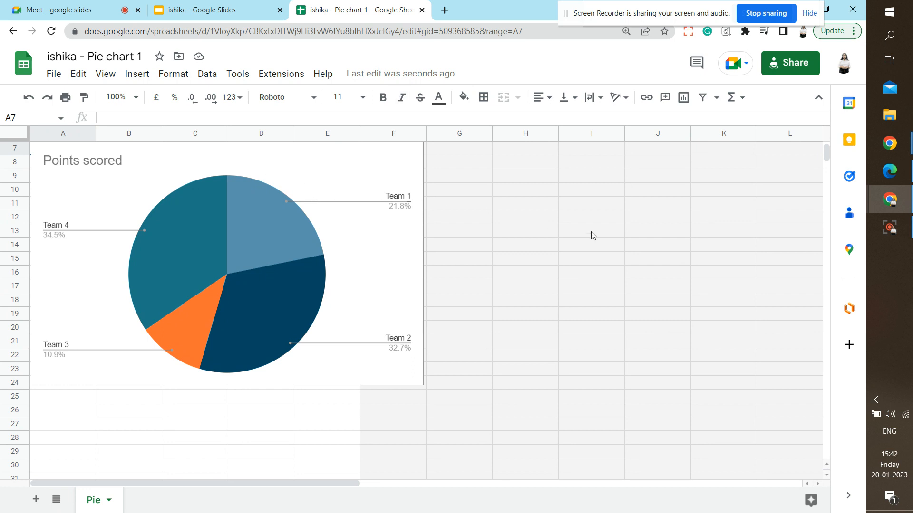
pyautogui.moveTo(324, 318); pyautogui.dragTo(700, 350)
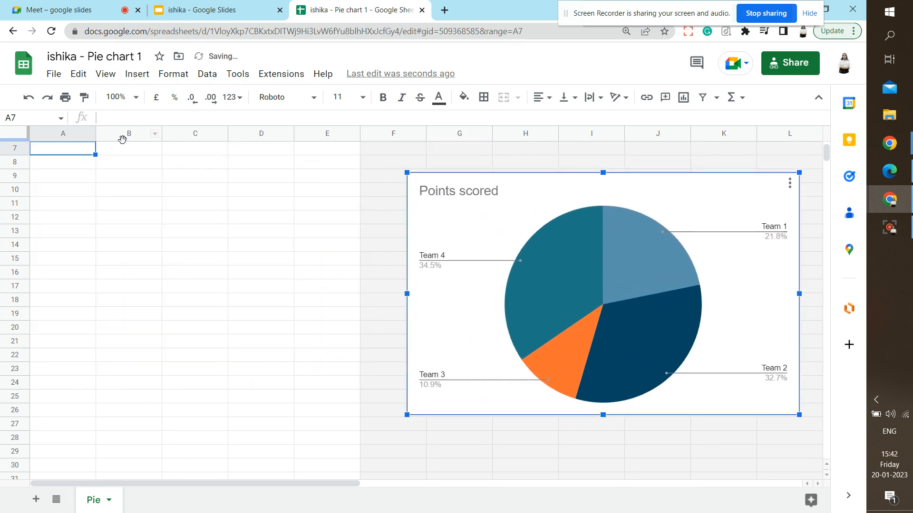
pyautogui.click(270, 163)
pyautogui.press('Up')
pyautogui.hotkey('ctrl', 'Up')
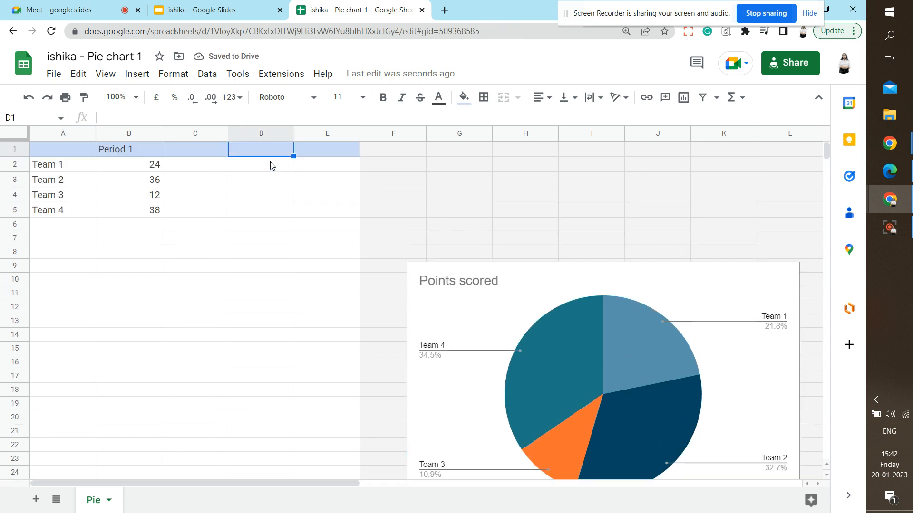
pyautogui.click(593, 269)
pyautogui.moveTo(595, 326); pyautogui.dragTo(597, 226)
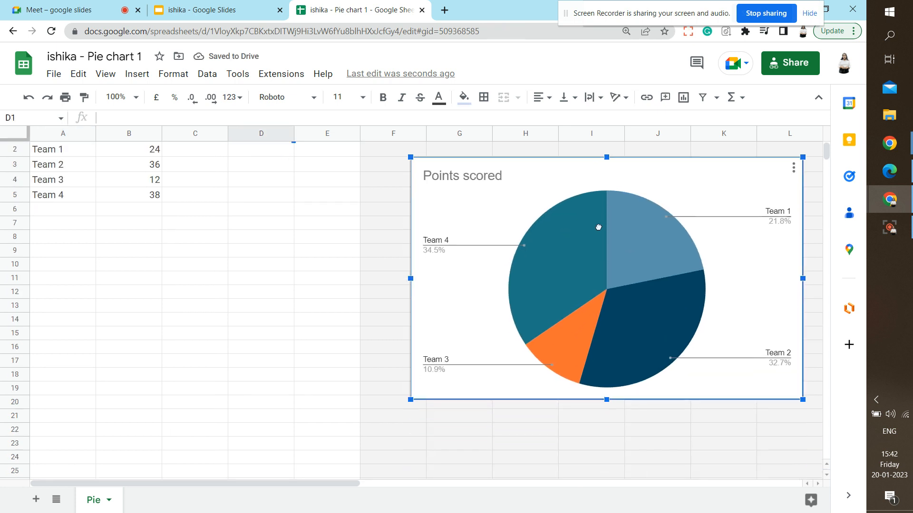
# Change the team scores in B2–B5 to 20, 50, 8 and 22.
pyautogui.click(157, 152)
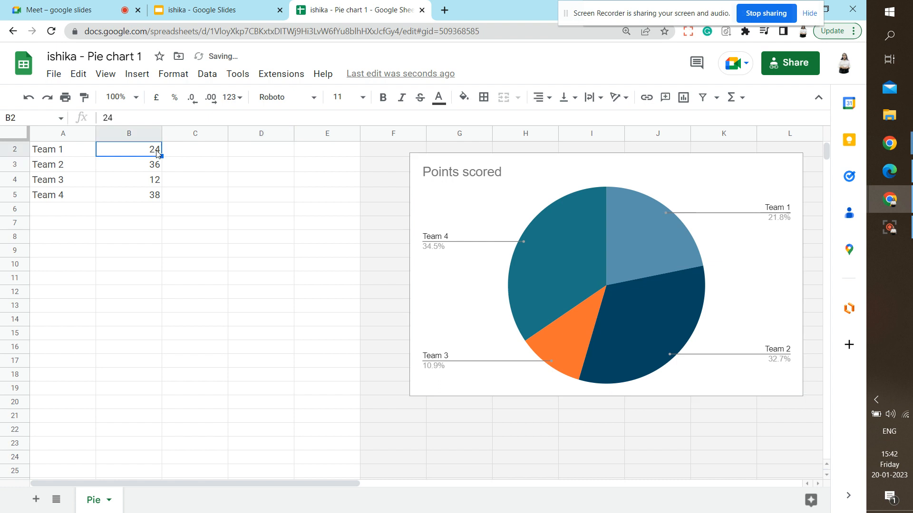
pyautogui.doubleClick(157, 152)
pyautogui.press('BackSpace')
pyautogui.write('0')
pyautogui.click(147, 166)
pyautogui.write('50')
pyautogui.doubleClick(154, 179)
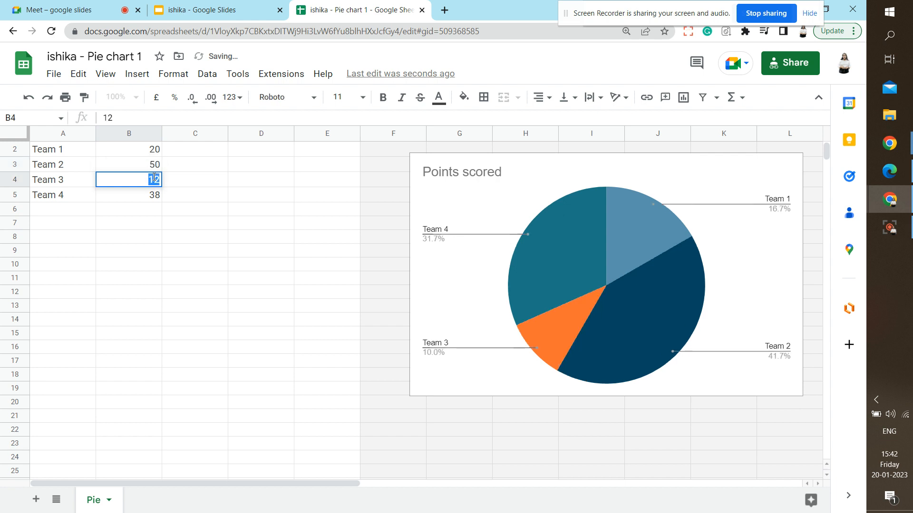
pyautogui.write('8')
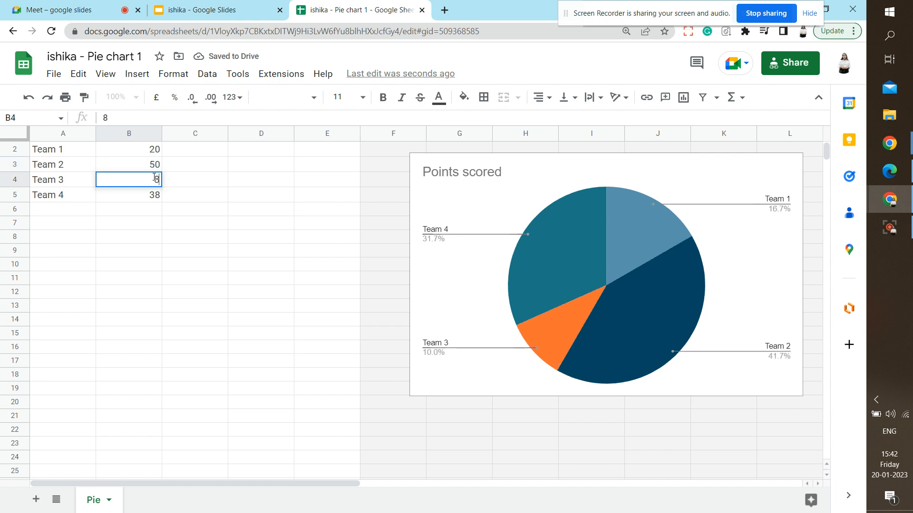
pyautogui.doubleClick(152, 194)
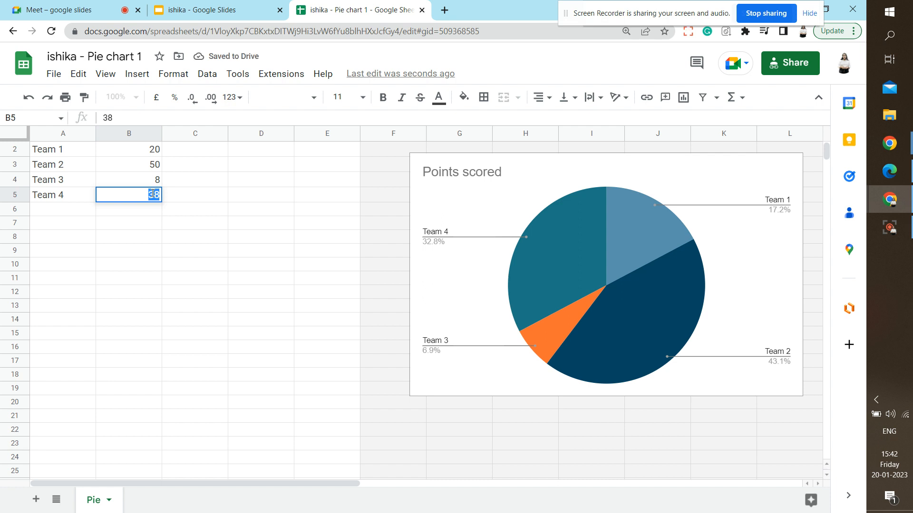
pyautogui.write('22')
pyautogui.click(226, 240)
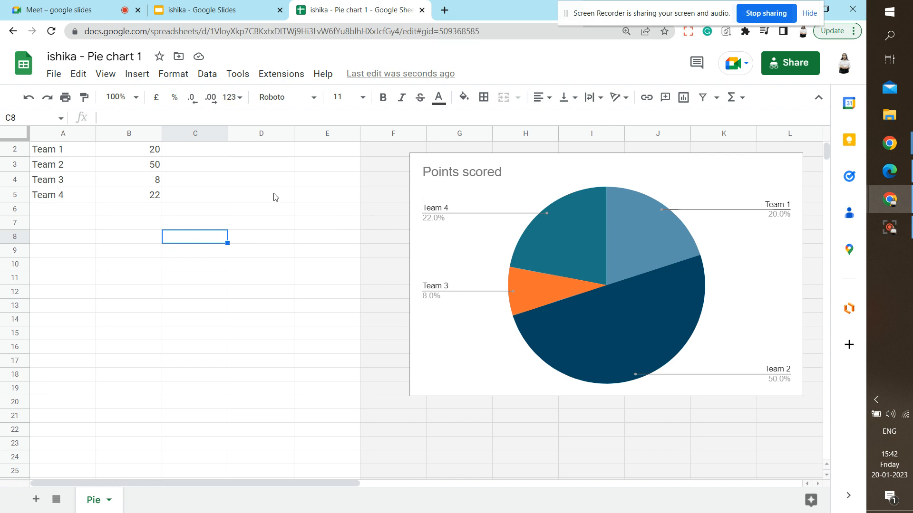
# Add 'team 5' in A6 with a score of 5 in B6.
pyautogui.click(71, 210)
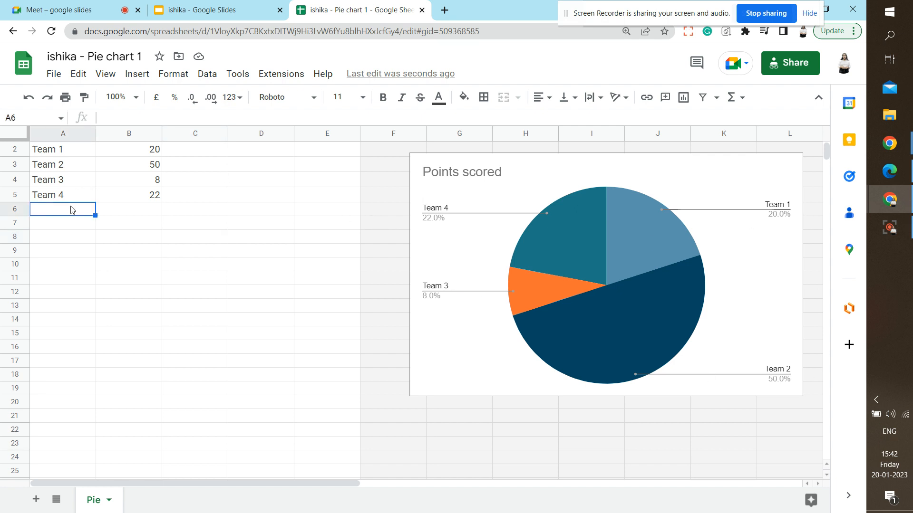
pyautogui.write('team 5')
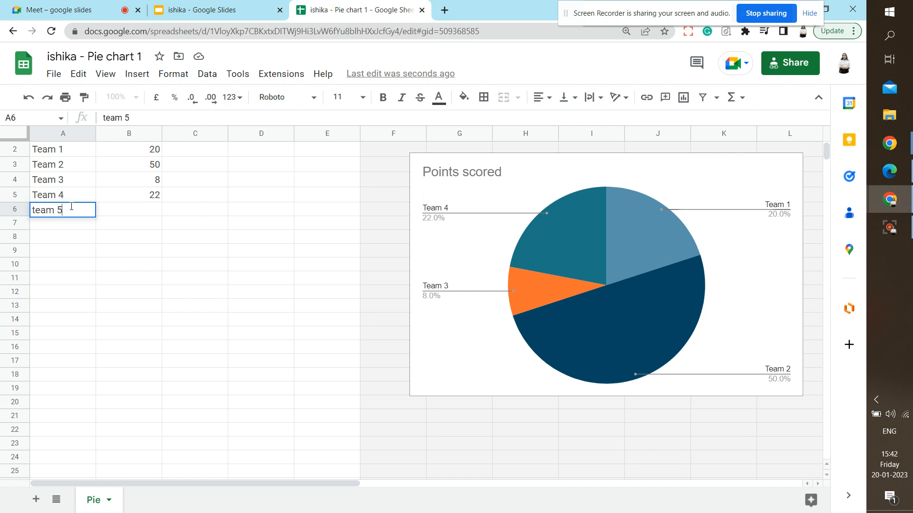
pyautogui.click(126, 215)
pyautogui.write('5')
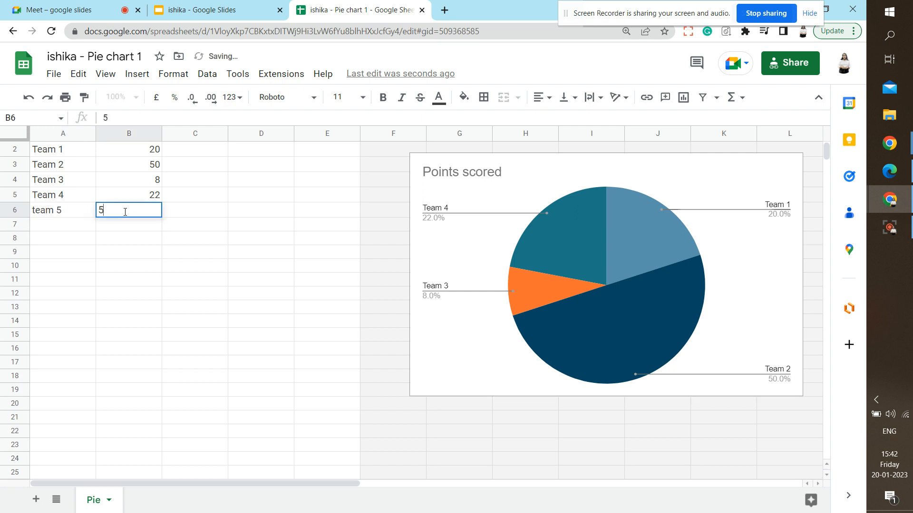
pyautogui.click(72, 226)
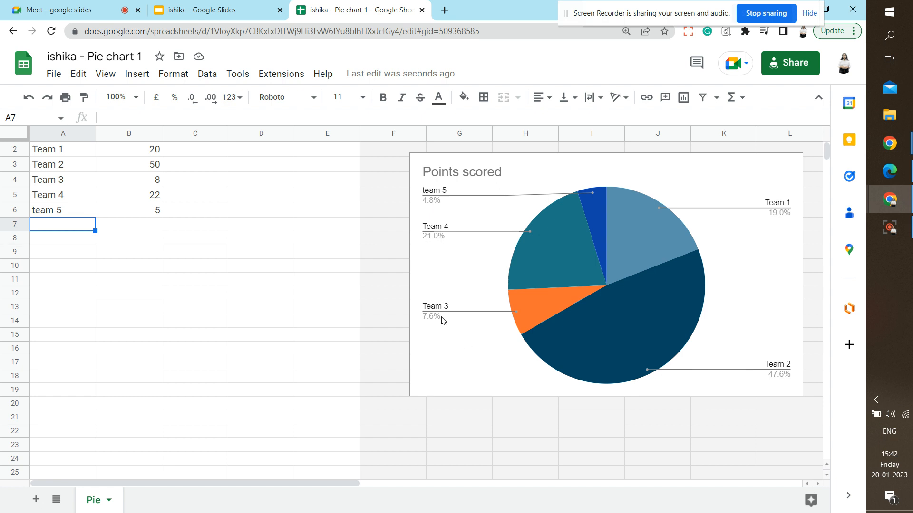
# Change Team 4's score in B5 to 21 and Team 3's in B4 to 7.
pyautogui.click(152, 198)
pyautogui.doubleClick(152, 197)
pyautogui.write('21')
pyautogui.click(151, 181)
pyautogui.doubleClick(152, 180)
pyautogui.write('7')
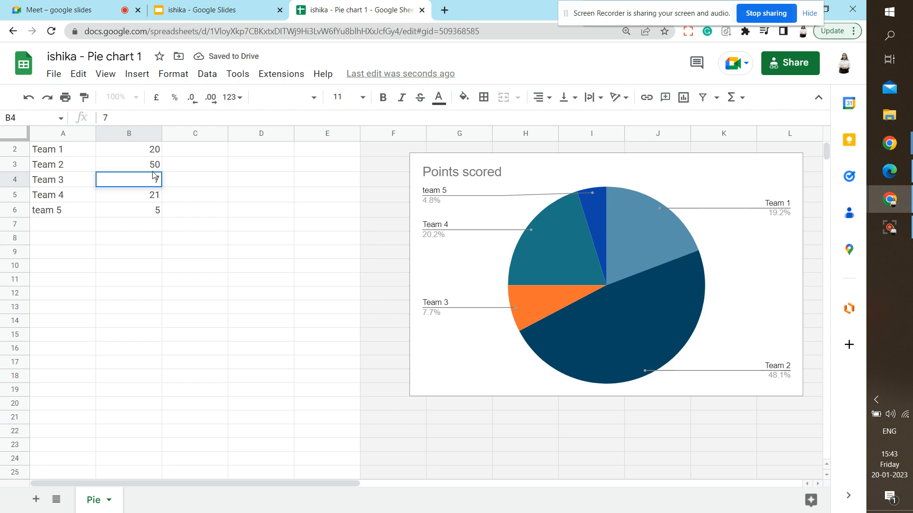
pyautogui.click(153, 166)
# Change Team 2's score in B3 to 48 and Team 1's in B2 to 19.
pyautogui.doubleClick(153, 166)
pyautogui.write('48')
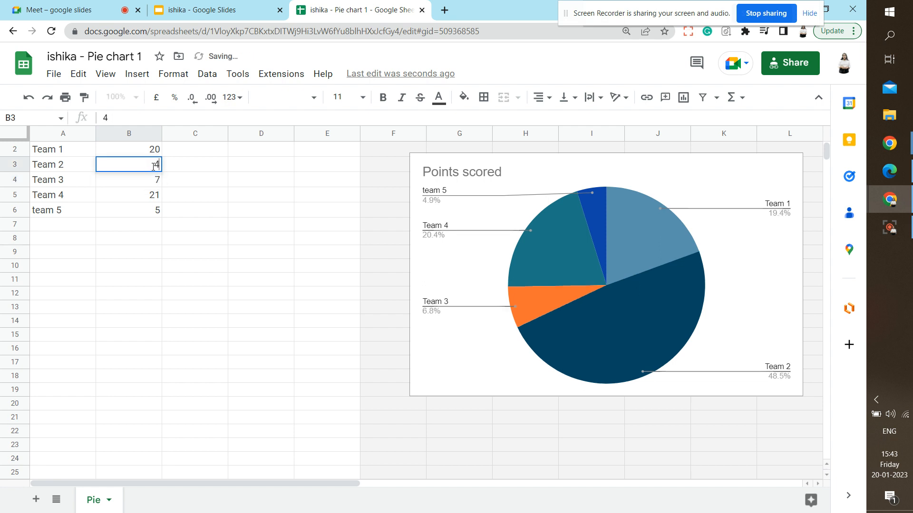
pyautogui.click(153, 151)
pyautogui.doubleClick(153, 151)
pyautogui.write('19')
pyautogui.press('Return')
pyautogui.click(404, 377)
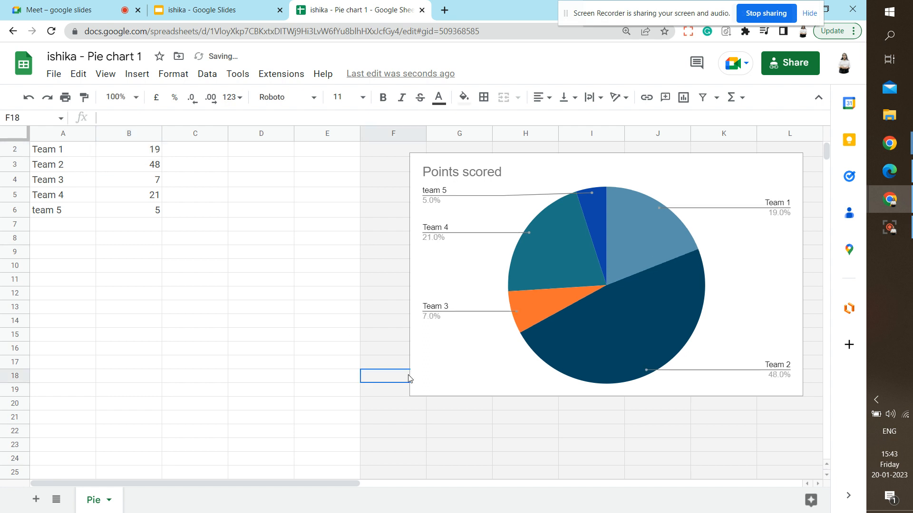
pyautogui.click(471, 369)
# Update slide 3's linked pie chart from the Linked objects panel, then close the Sheets tab.
pyautogui.click(204, 4)
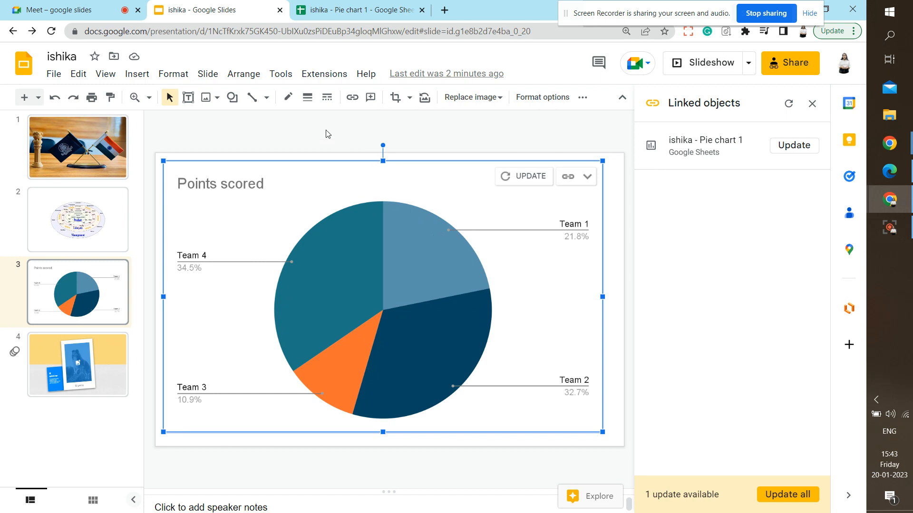
pyautogui.click(790, 105)
pyautogui.click(794, 148)
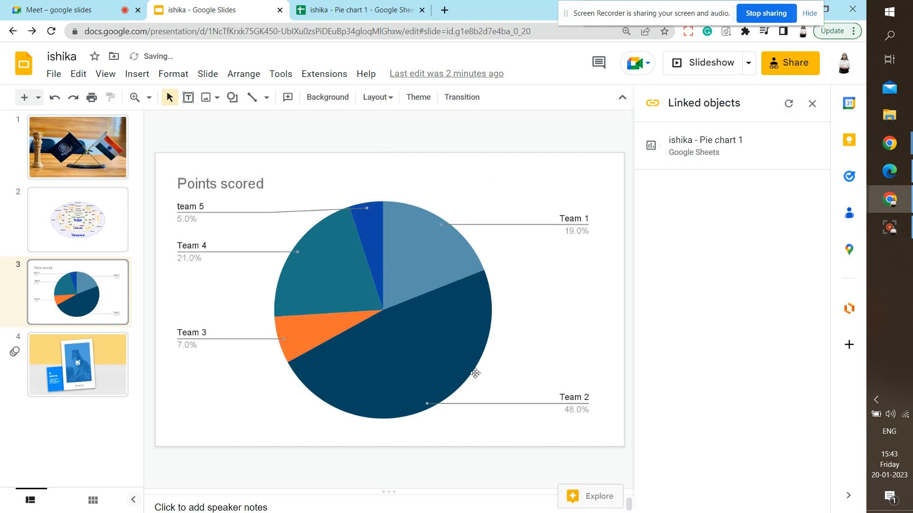
pyautogui.click(811, 103)
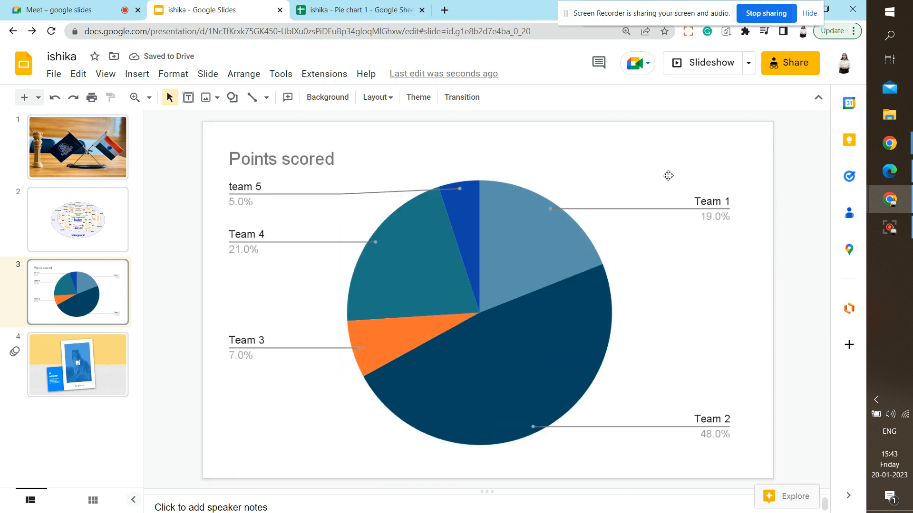
pyautogui.click(421, 10)
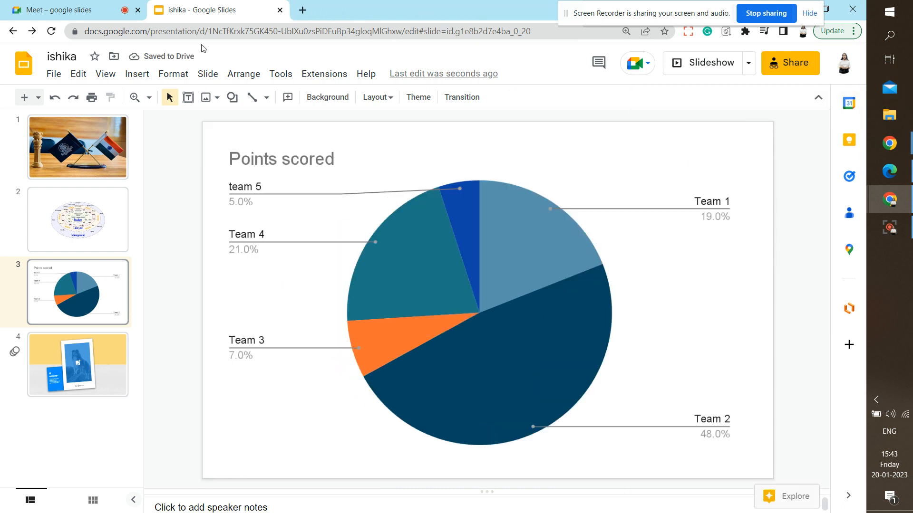
# Delete the pie chart and insert the plain tree template from Insert > Diagram > Hierarchy.
pyautogui.click(400, 239)
pyautogui.press('Delete')
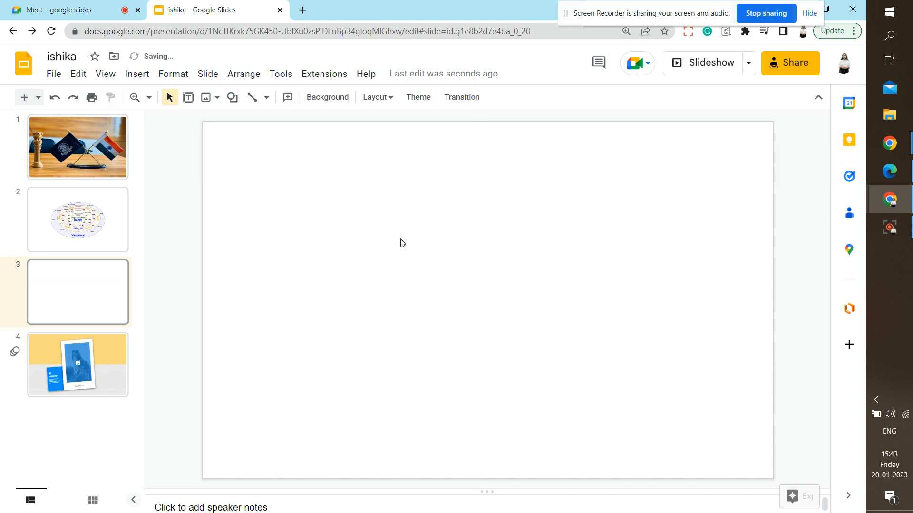
pyautogui.click(137, 73)
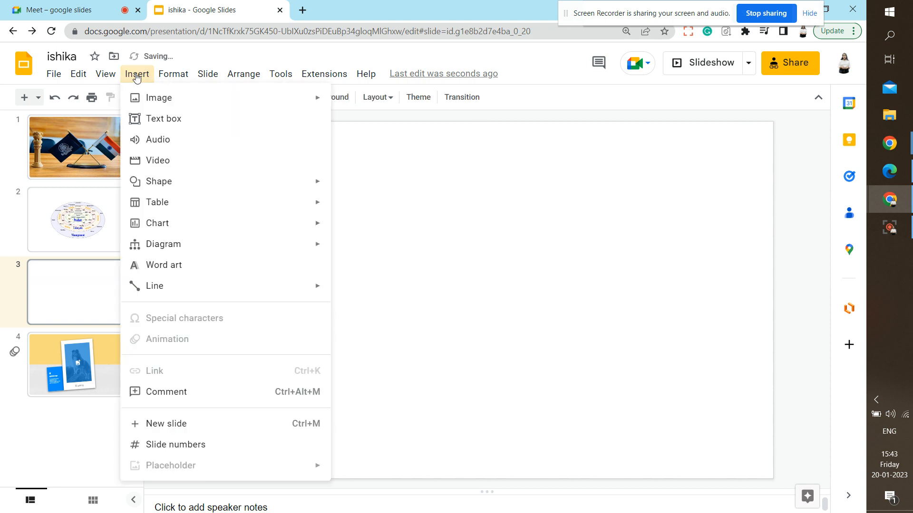
pyautogui.moveTo(160, 251)
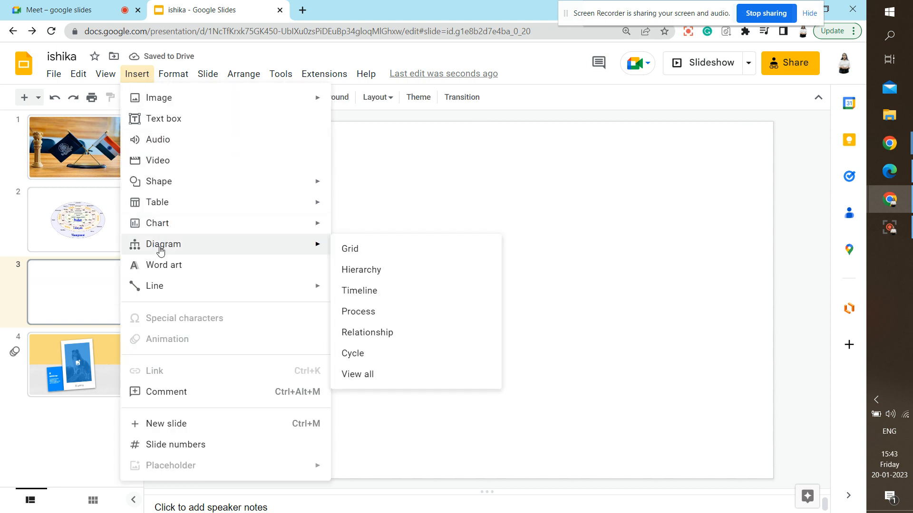
pyautogui.click(376, 270)
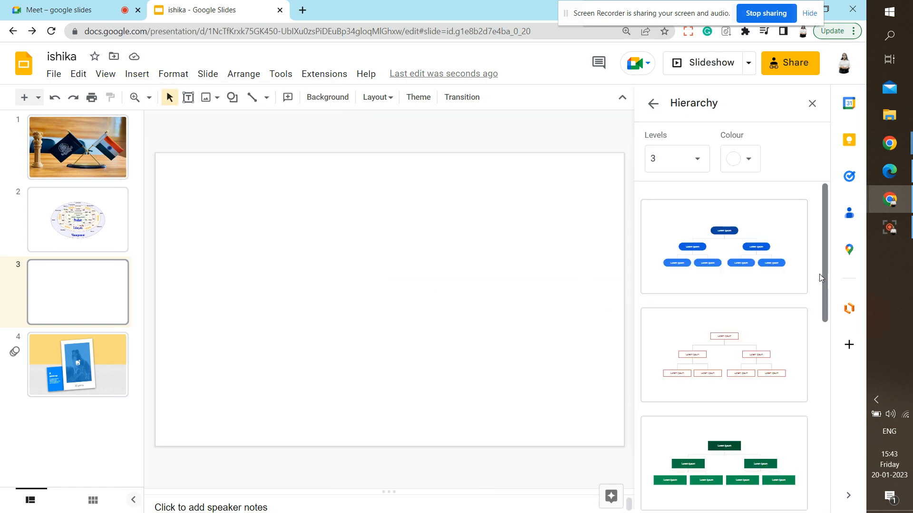
pyautogui.moveTo(820, 275); pyautogui.dragTo(821, 477)
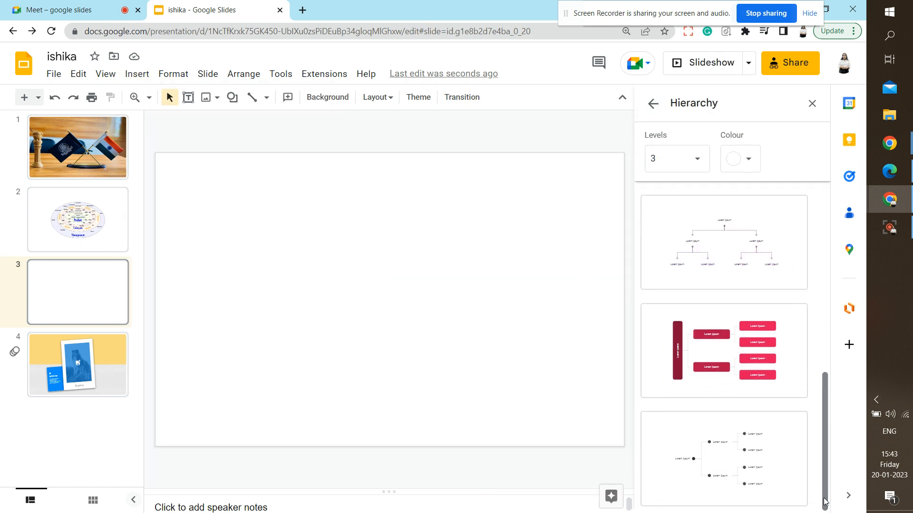
pyautogui.click(716, 249)
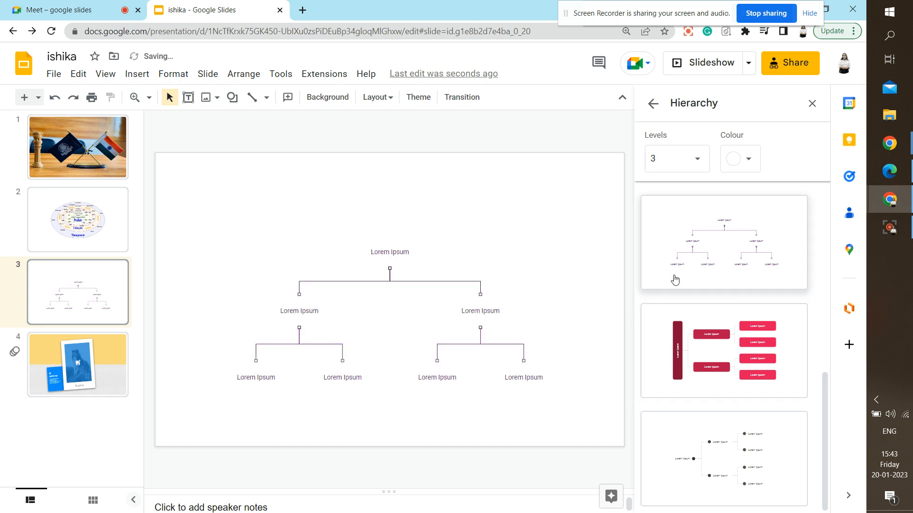
# Replace the top node's Lorem Ipsum text with 'Digital marketing'.
pyautogui.doubleClick(397, 252)
pyautogui.tripleClick(397, 253)
pyautogui.write('Digital amr')
pyautogui.write('k')
pyautogui.press('BackSpace')
pyautogui.press('BackSpace')
pyautogui.press('BackSpace')
pyautogui.press('BackSpace')
pyautogui.write('marketing')
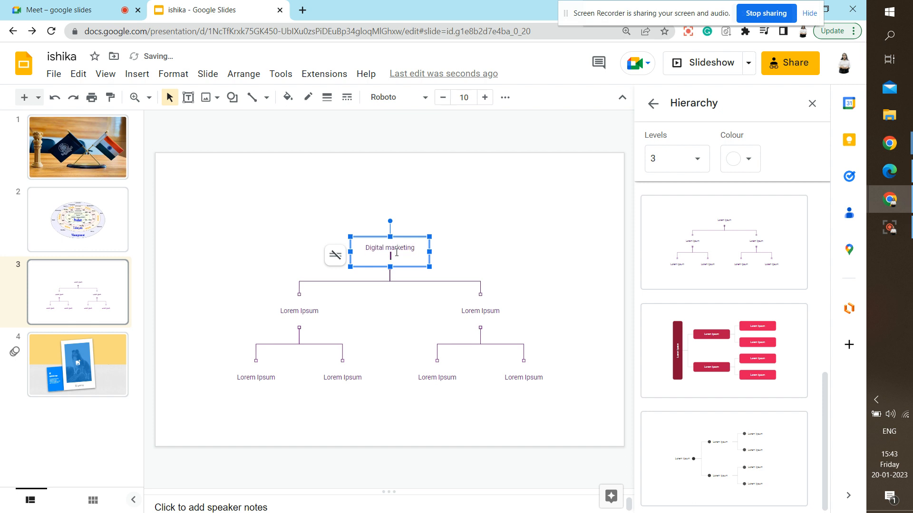
pyautogui.click(502, 280)
# Remove the top box's empty second line and nudge the box slightly lower.
pyautogui.click(385, 245)
pyautogui.click(390, 259)
pyautogui.press('BackSpace')
pyautogui.click(556, 235)
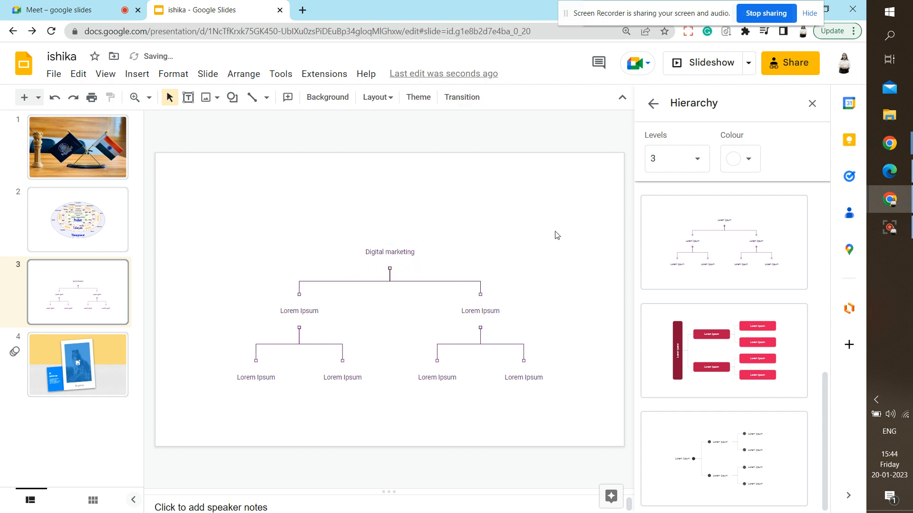
pyautogui.click(404, 255)
pyautogui.press('Down')
pyautogui.press('Down')
pyautogui.press('Down')
pyautogui.press('Down')
pyautogui.press('Down')
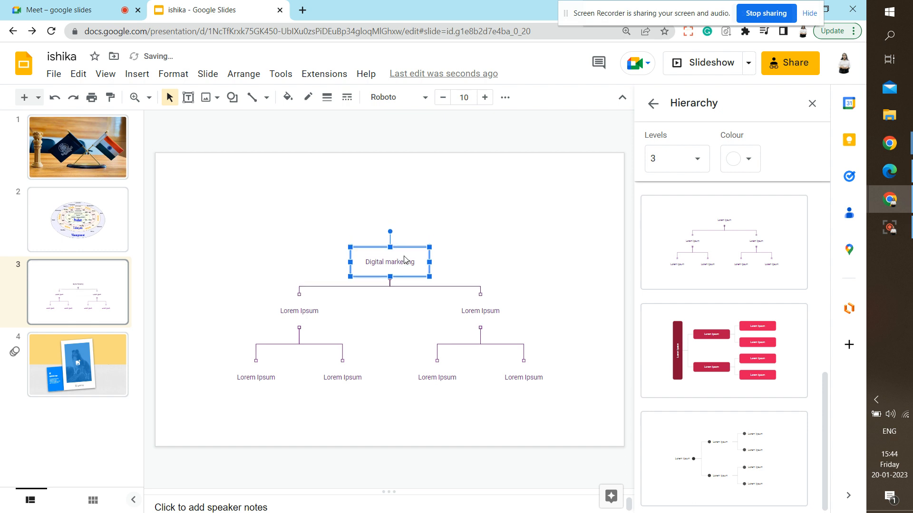